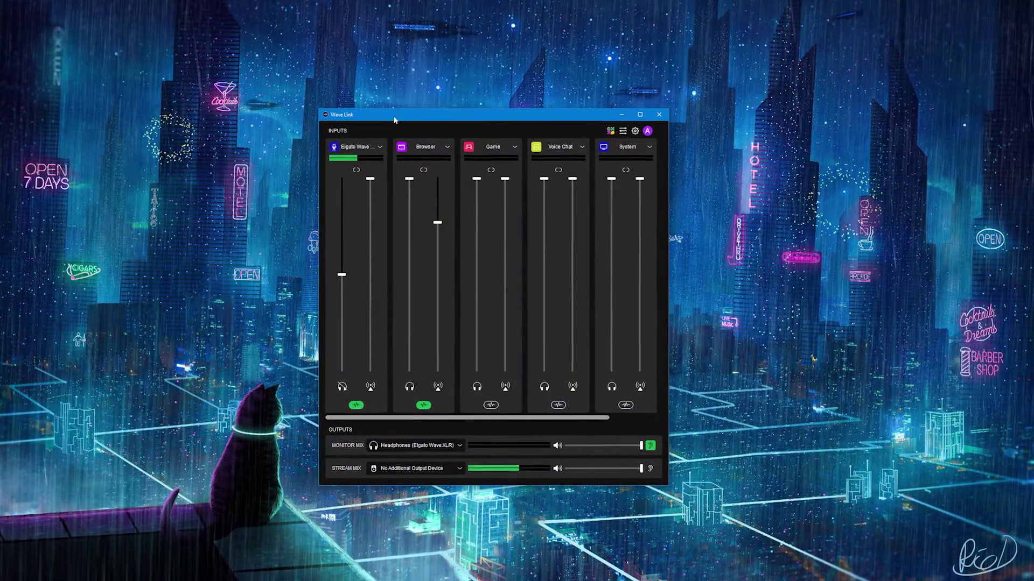
Delete BPA Gate 2 from the Wave XLR mic's effects chain, leaving five effects
click(347, 411)
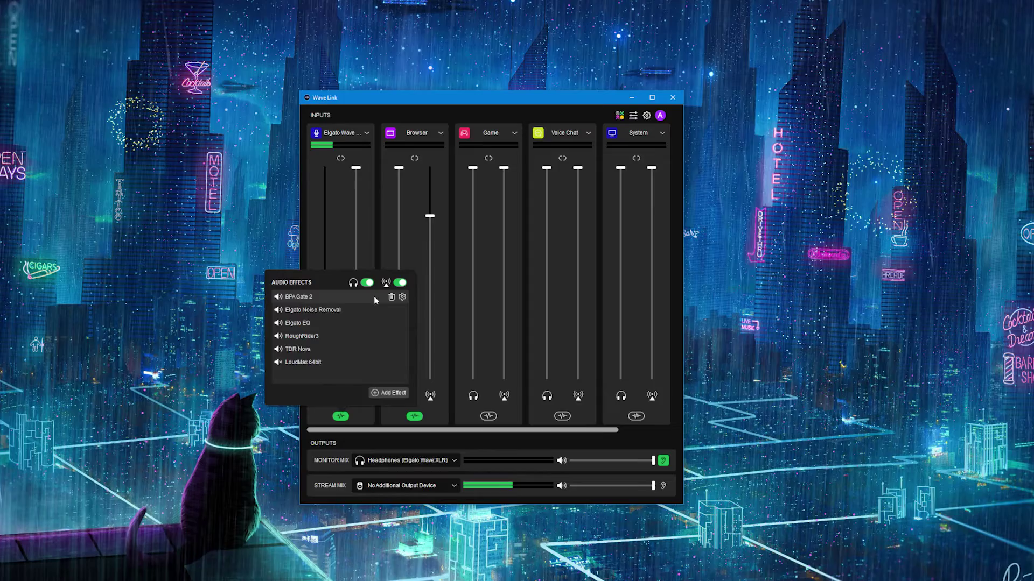
click(390, 296)
click(487, 326)
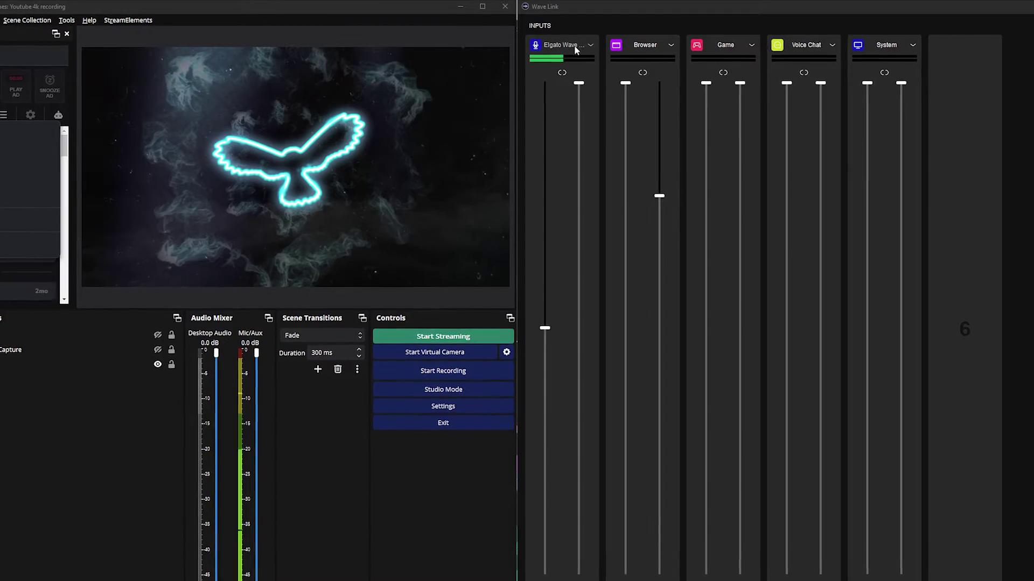
Open the Wave XLR input's settings and keep its sample rate at 96 kHz
click(590, 44)
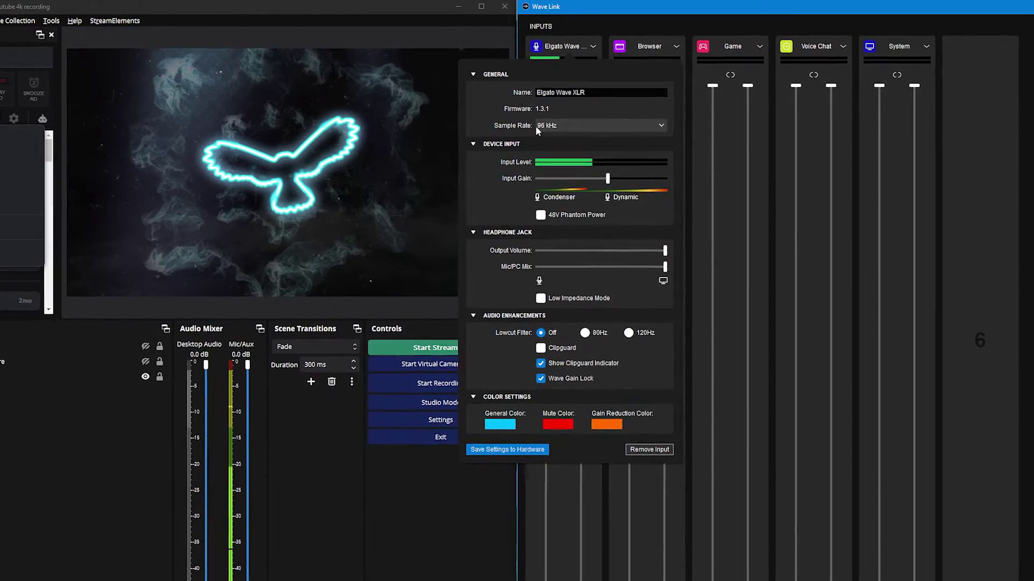
click(626, 127)
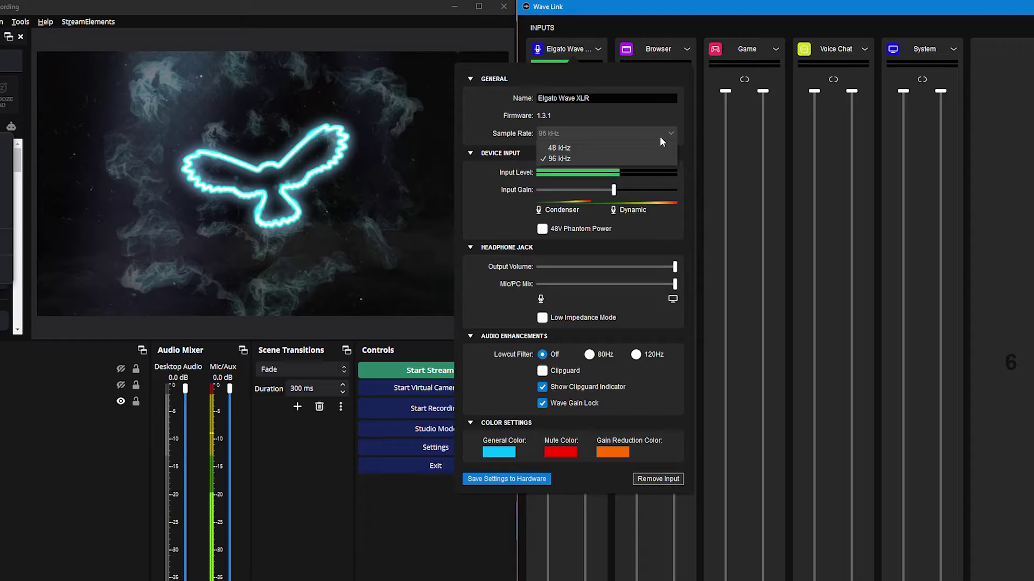
click(590, 119)
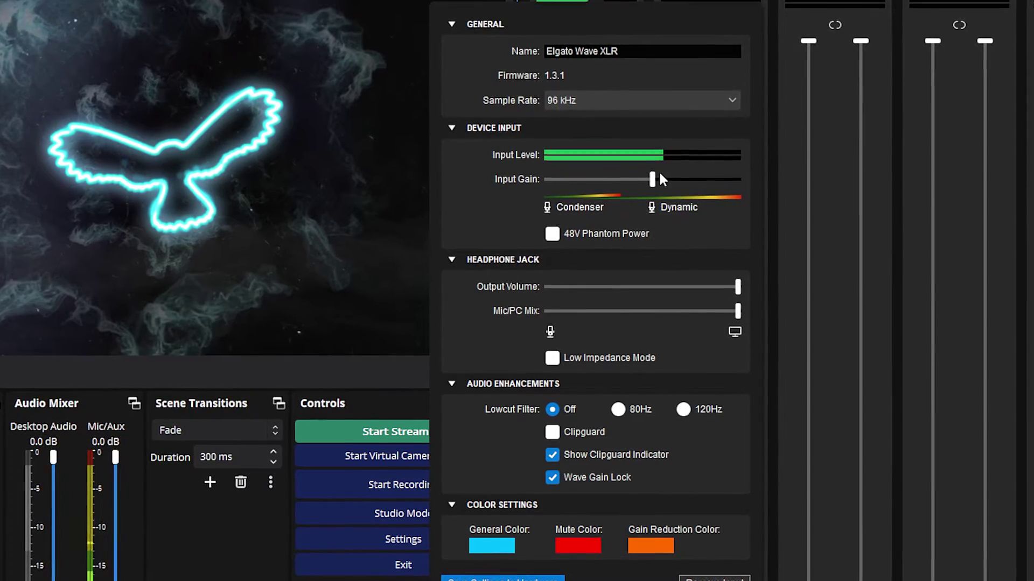
Drag the Wave XLR Input Gain slider up to about 43 dB
mouse_move(659, 173)
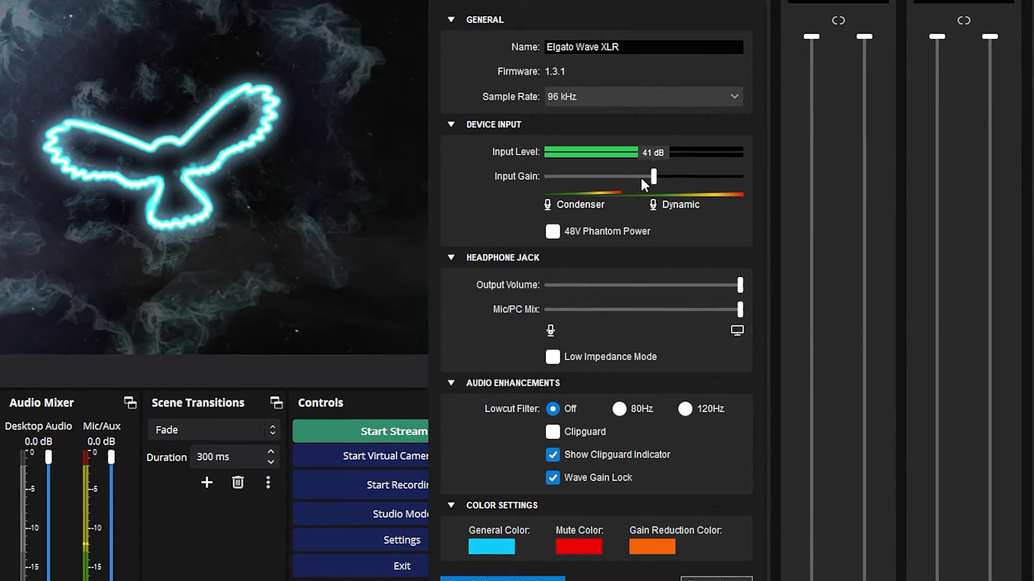
drag(648, 174, 684, 171)
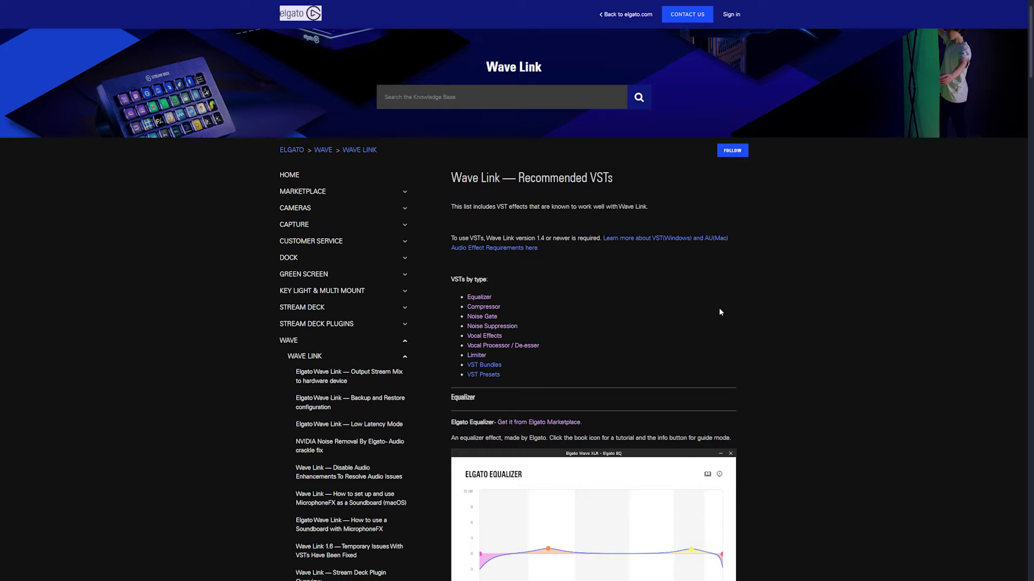
Jump to the recommended compressors on the Recommended VSTs page and read through them
scroll(789, 281, down, 2)
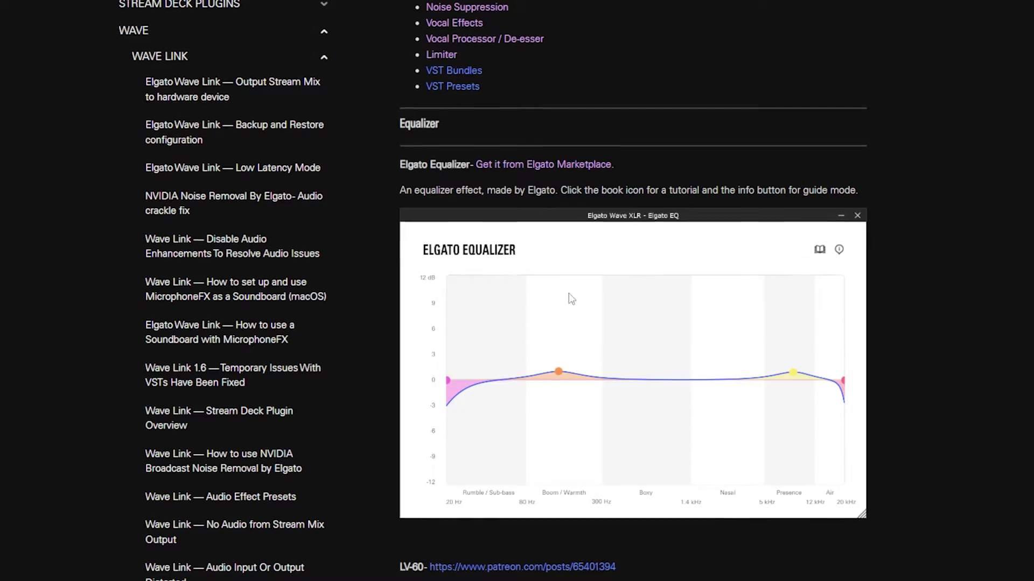
scroll(554, 272, up, 5)
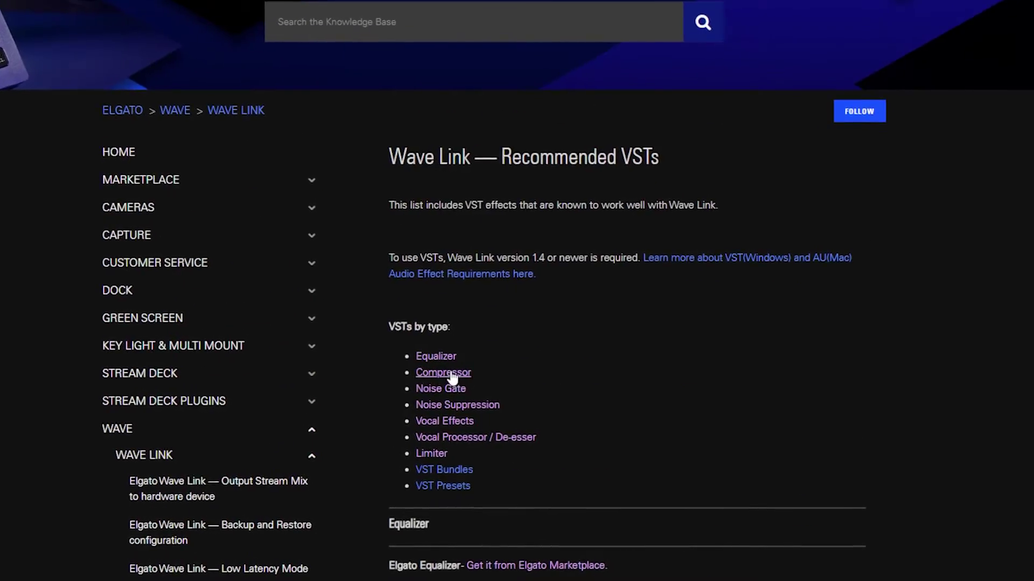
click(197, 373)
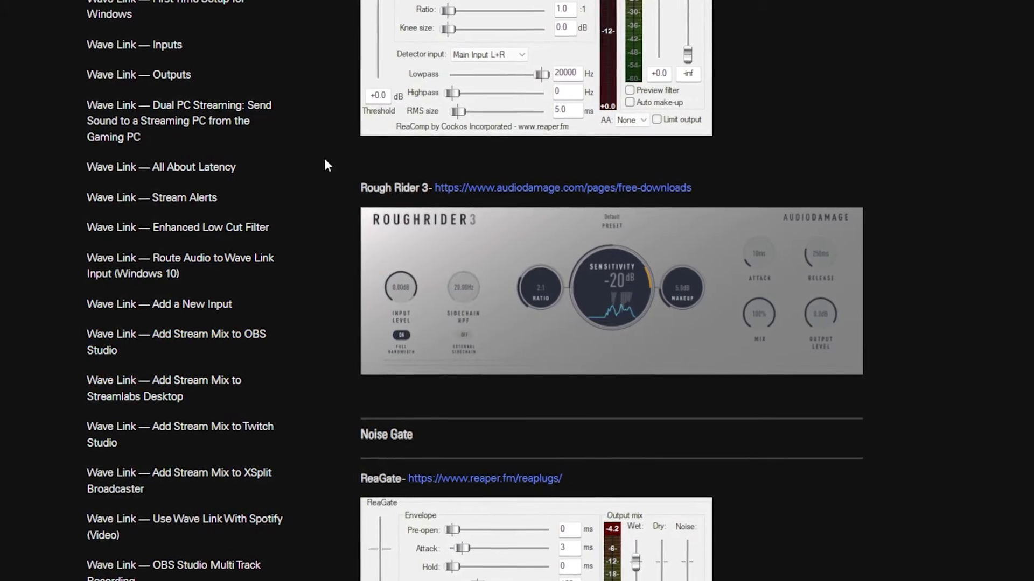
scroll(410, 334, down, 6)
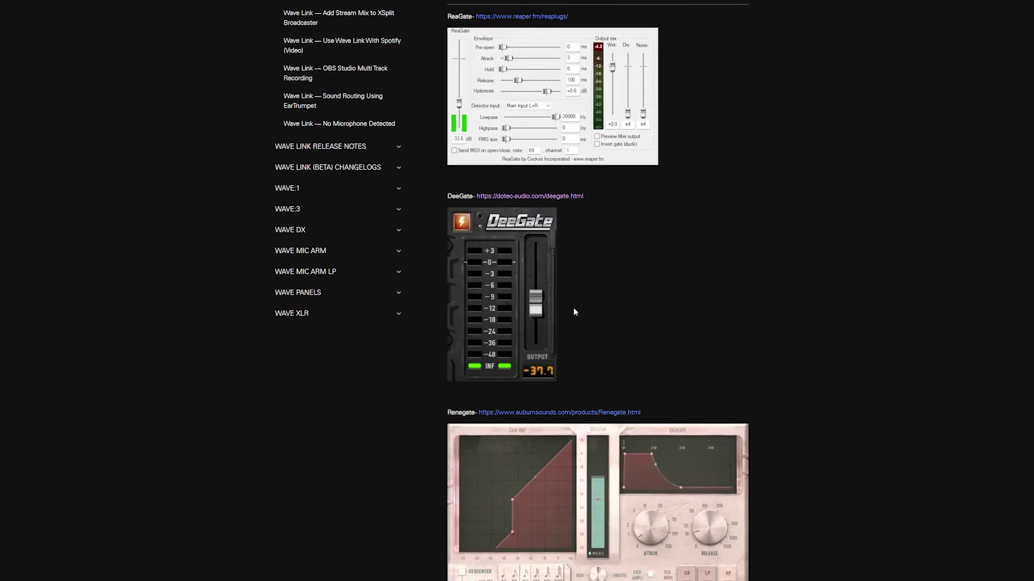
scroll(502, 308, down, 10)
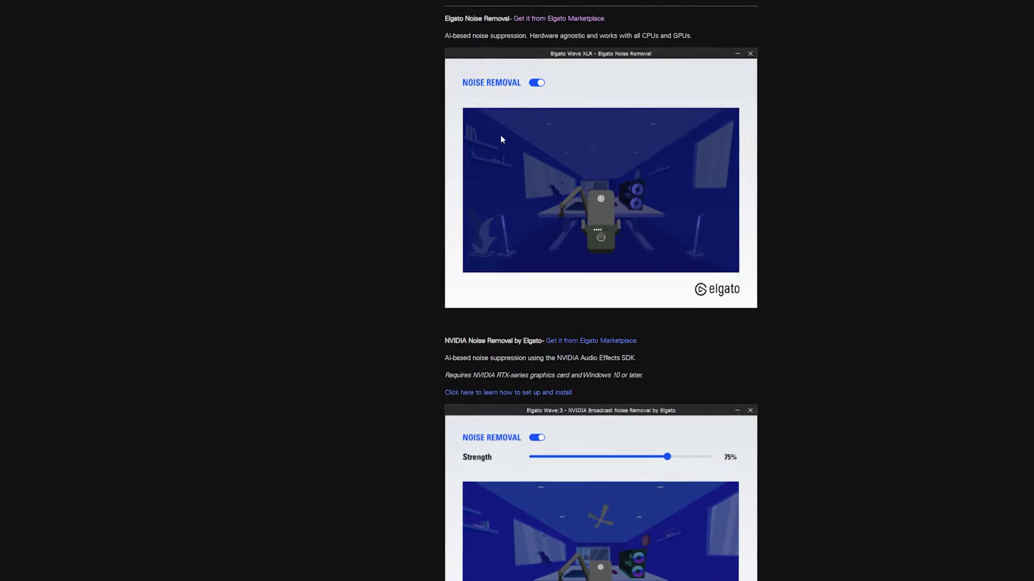
scroll(500, 140, down, 3)
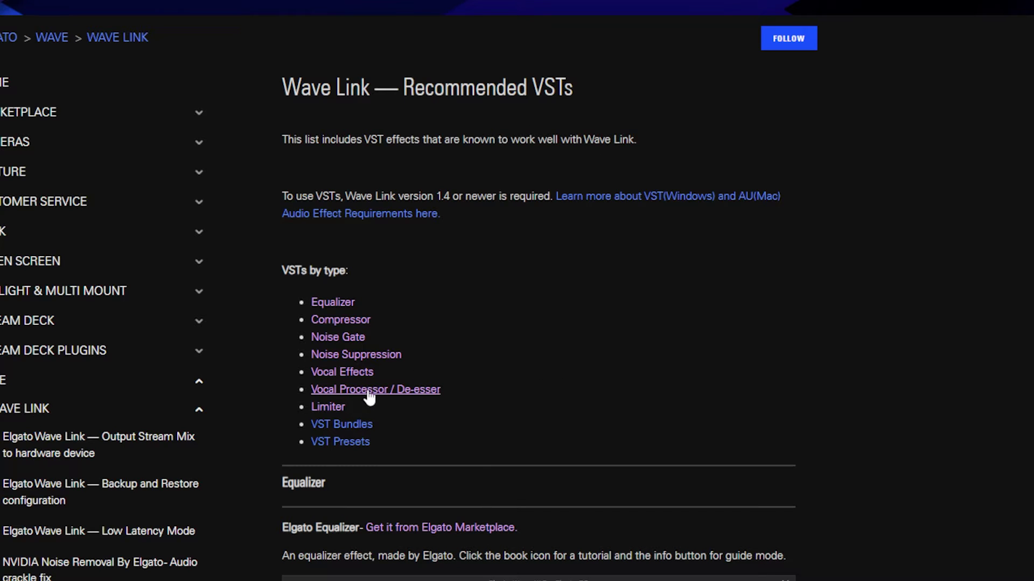
Check the vocal processor / de-esser recommendations, then the Limiter section with LoudMax
click(368, 392)
scroll(690, 380, up, 5)
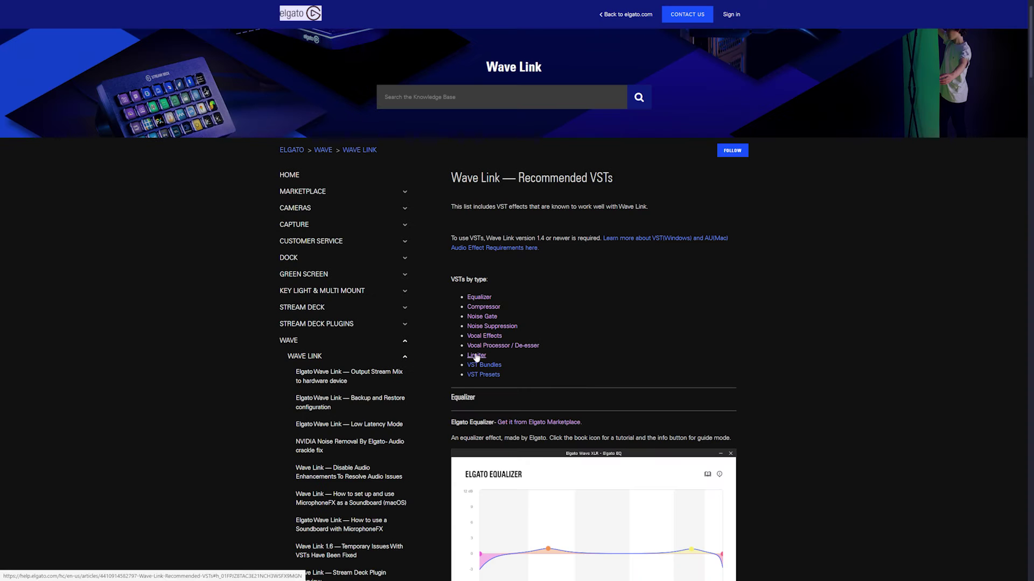
click(477, 355)
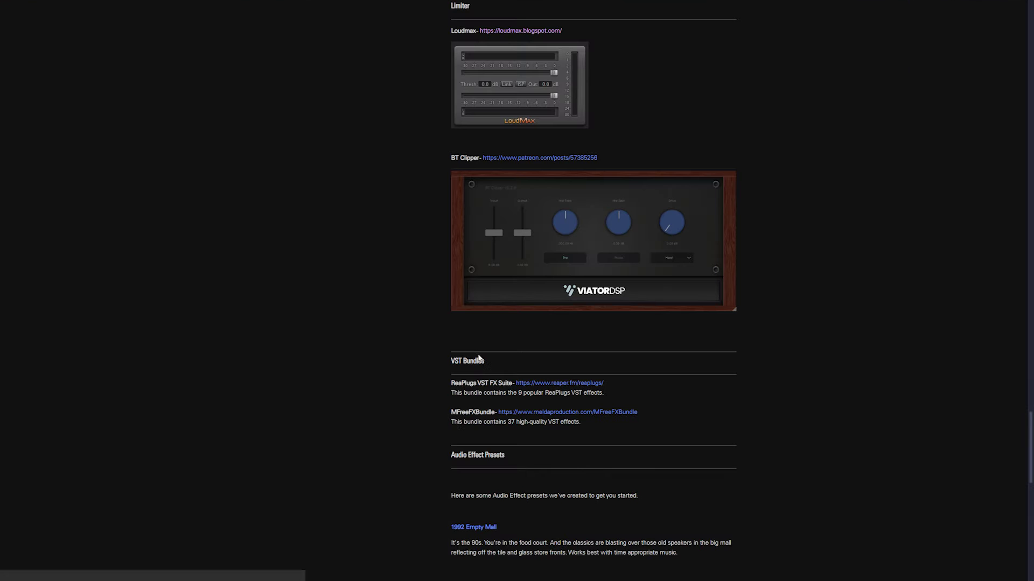
scroll(631, 366, up, 1)
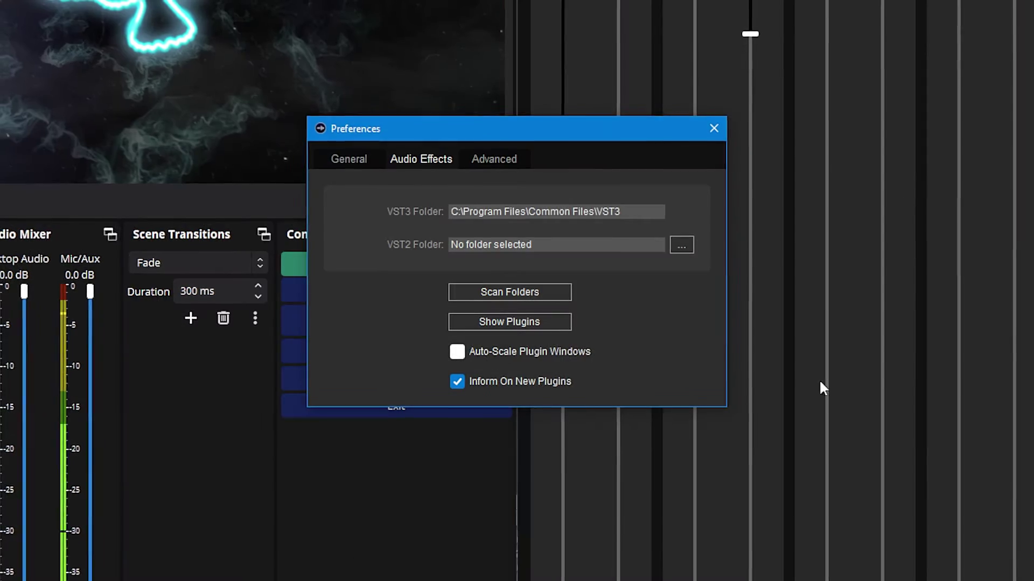
Rescan the plugin folders, dismiss the no-new-plugins notice, and close Preferences
click(510, 292)
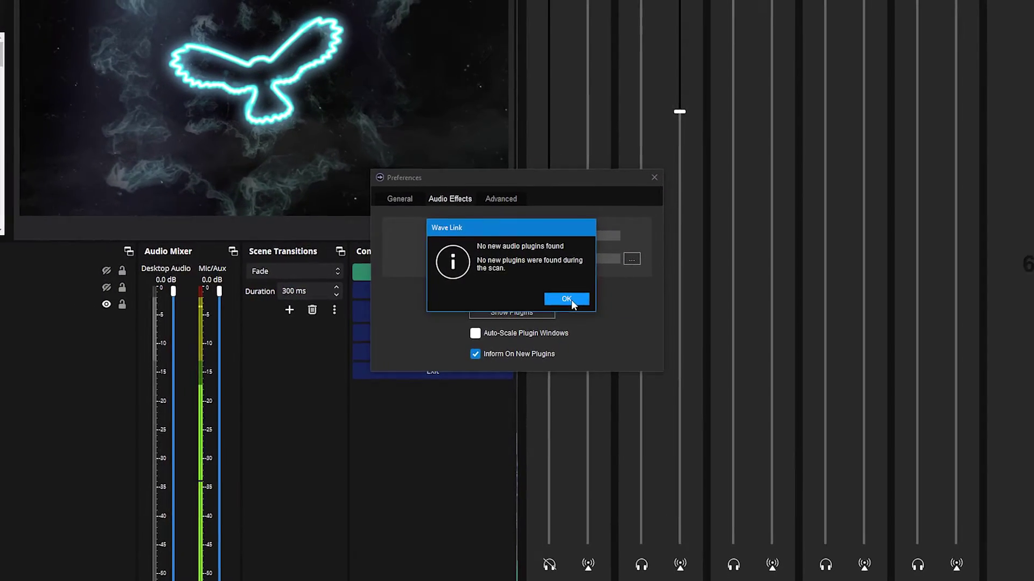
click(574, 300)
click(635, 195)
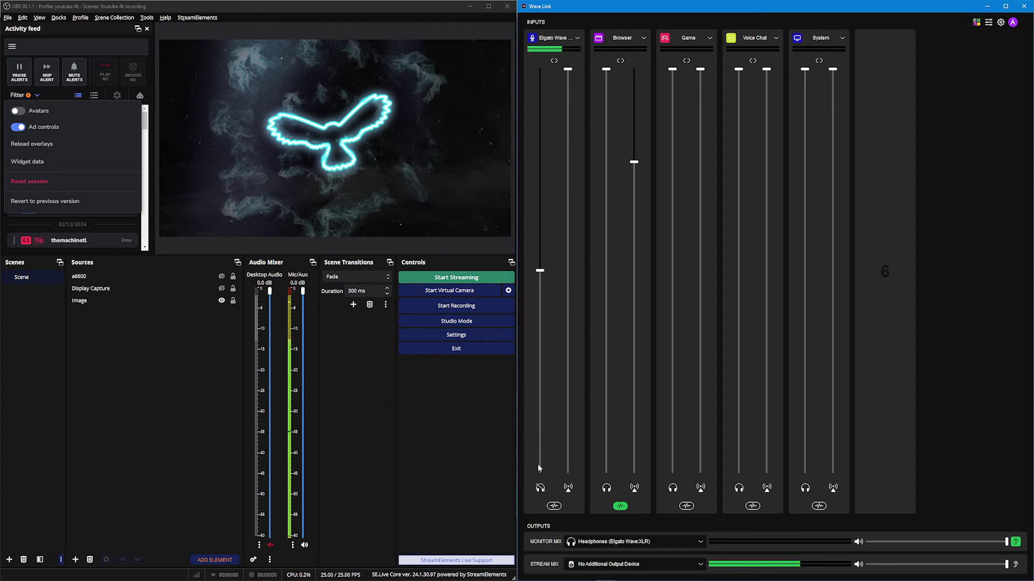
Add DOTEC-AUDIO DeeGate as the mic channel's first effect and switch it on
click(554, 506)
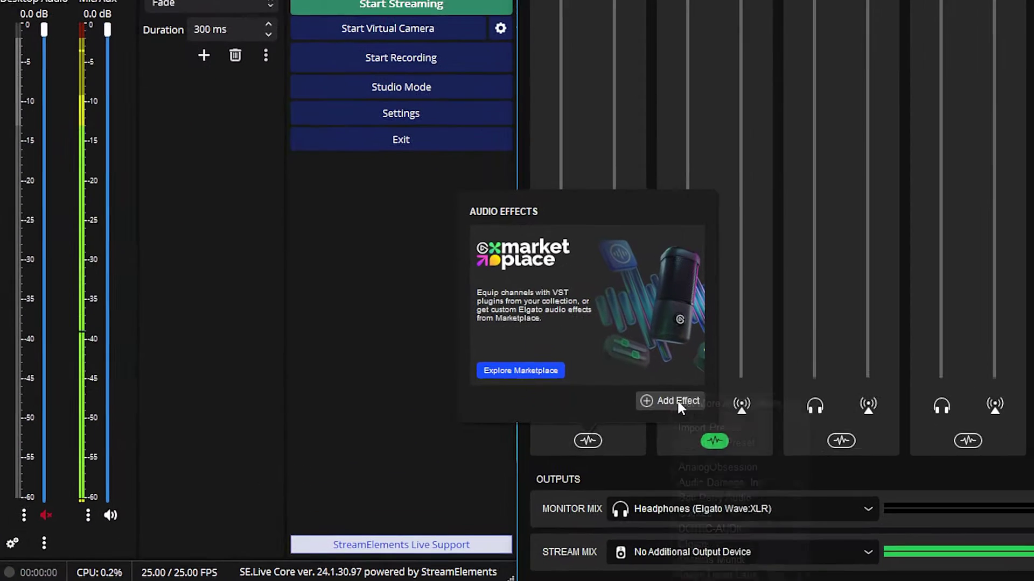
click(601, 487)
mouse_move(734, 527)
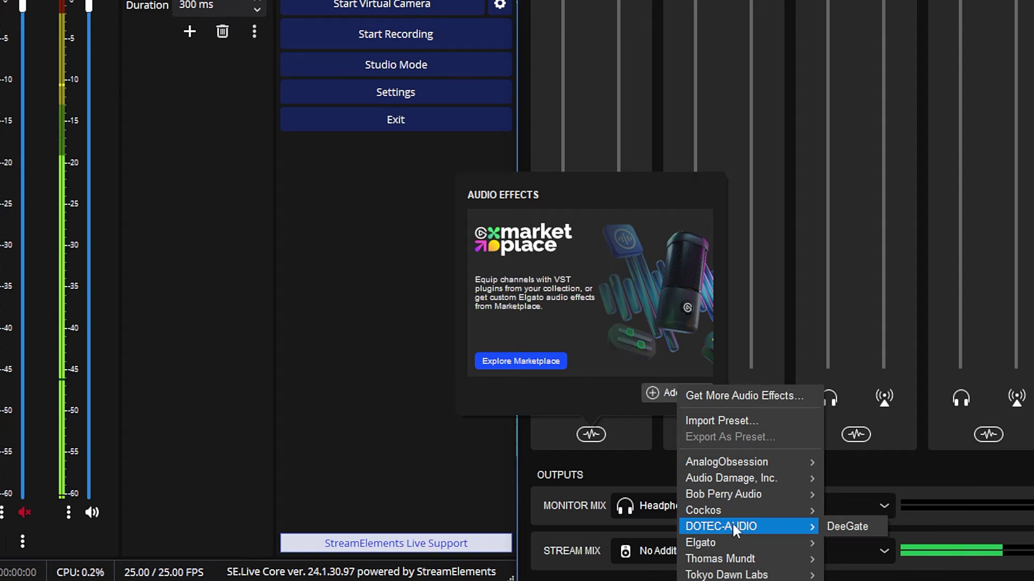
click(857, 526)
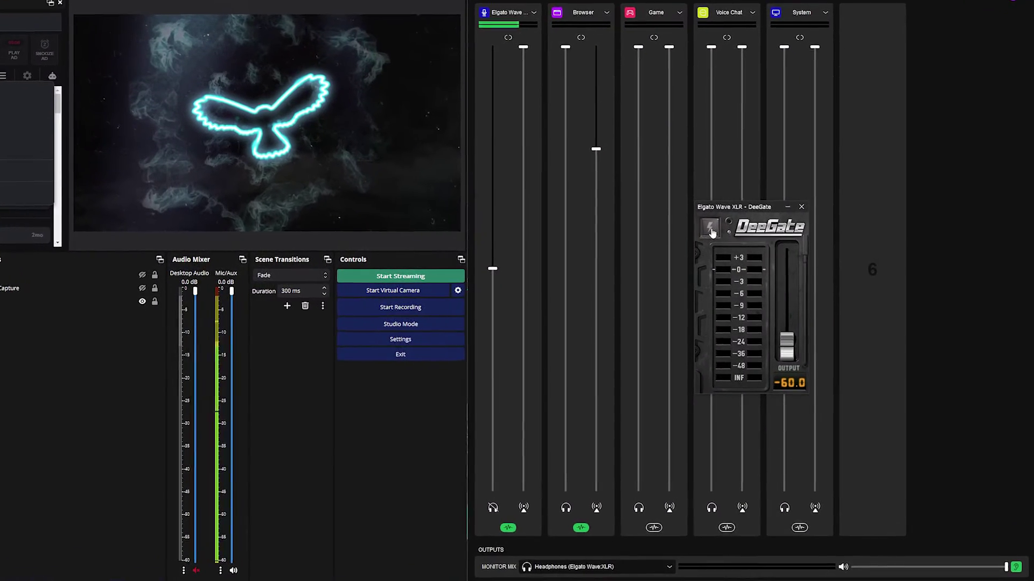
click(723, 232)
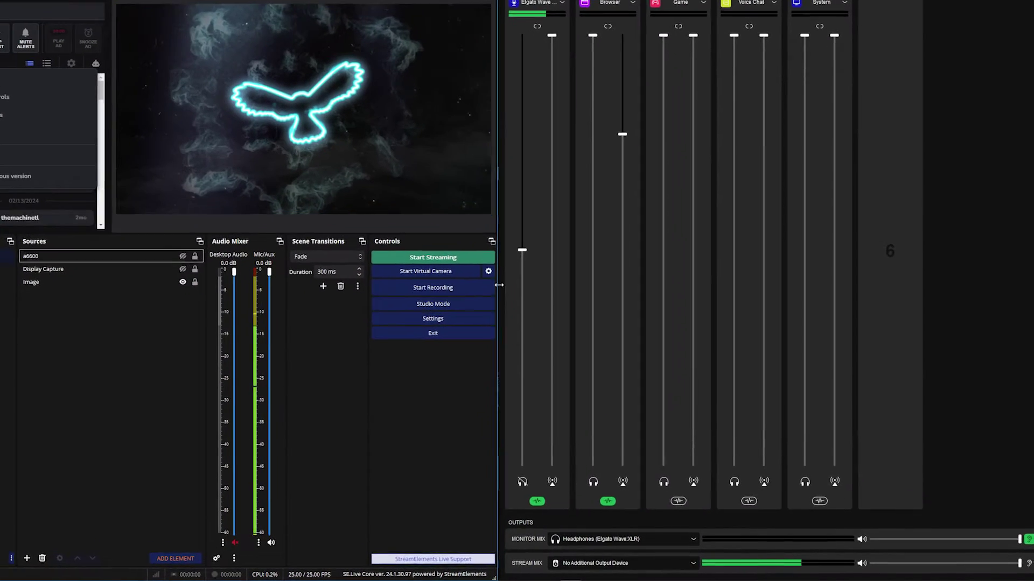
Add Elgato Noise Removal after DeeGate on the mic channel and turn noise removal on
click(522, 496)
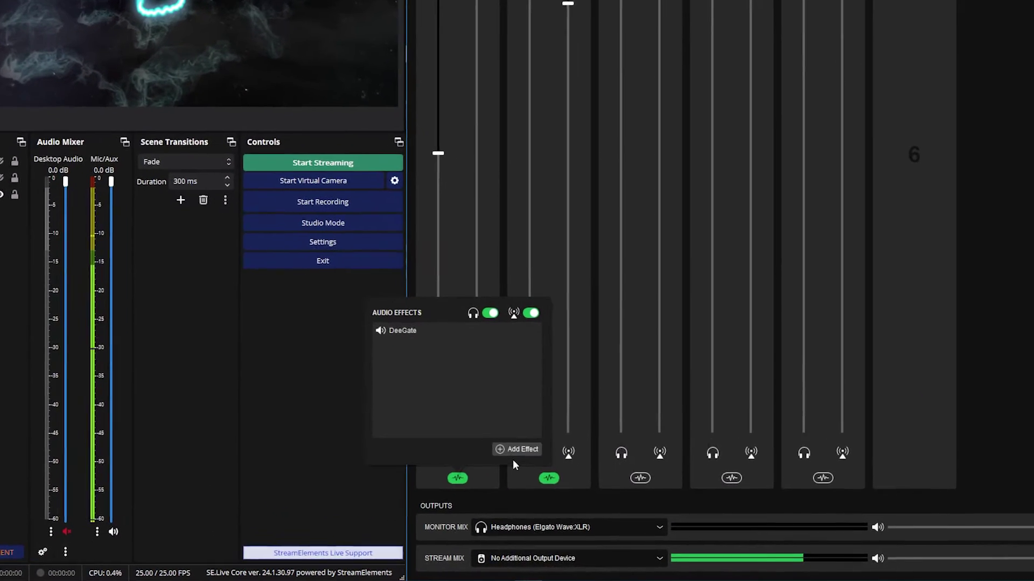
click(498, 441)
mouse_move(590, 552)
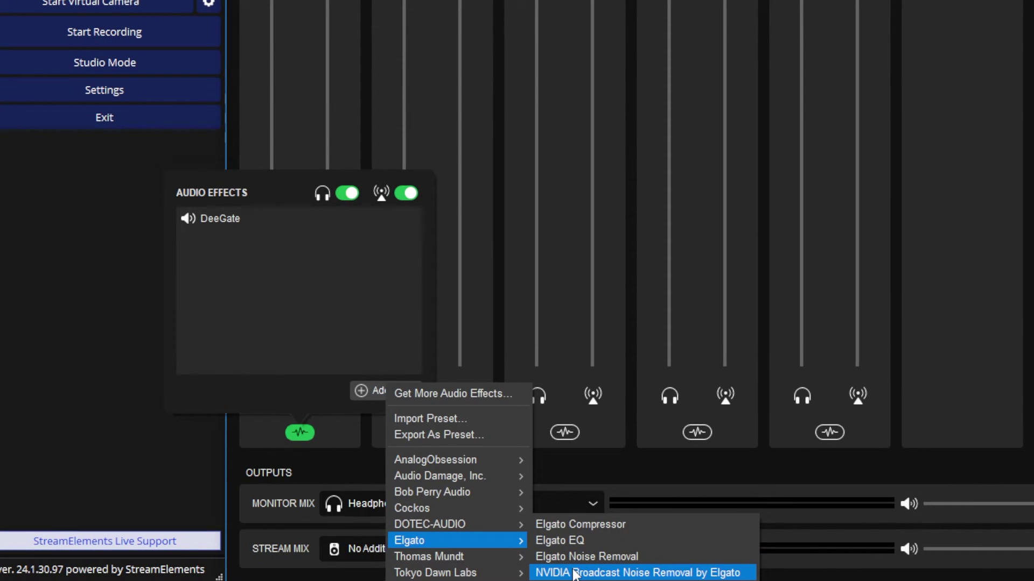
click(586, 557)
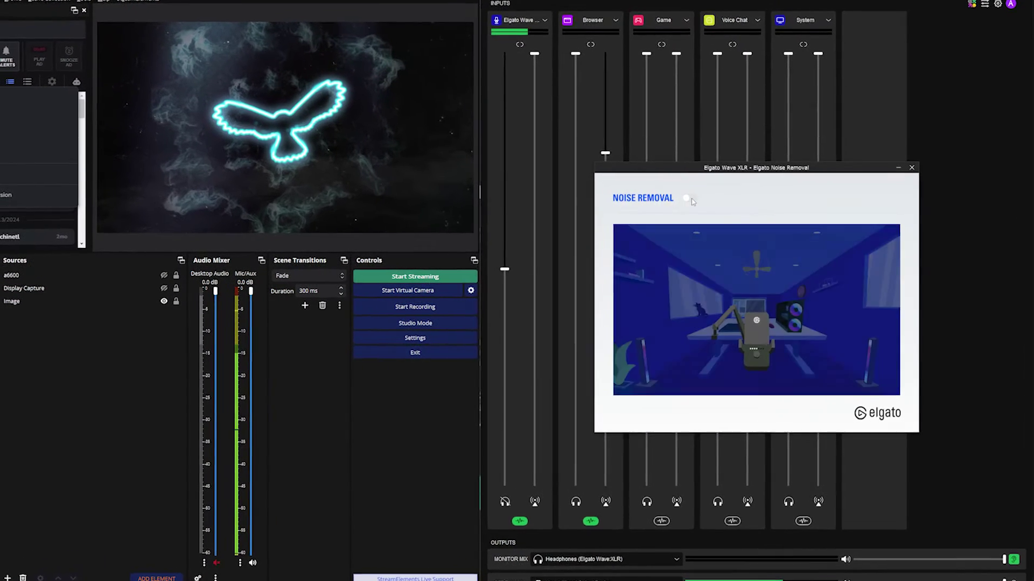
click(688, 198)
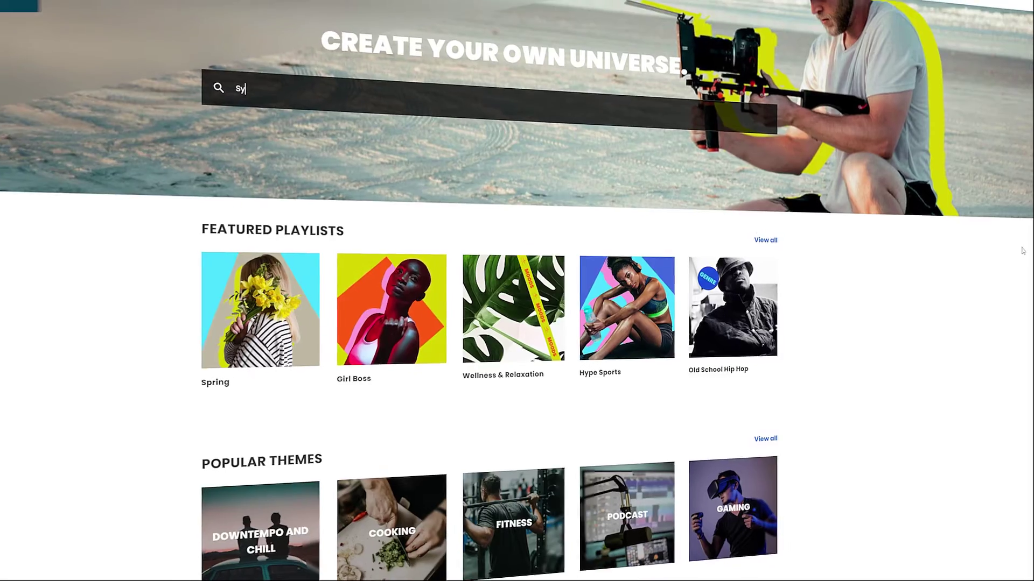
Search 'wave', play NY Subway from the music catalogue, then search sound effects for 'whoosh'
text(wave)
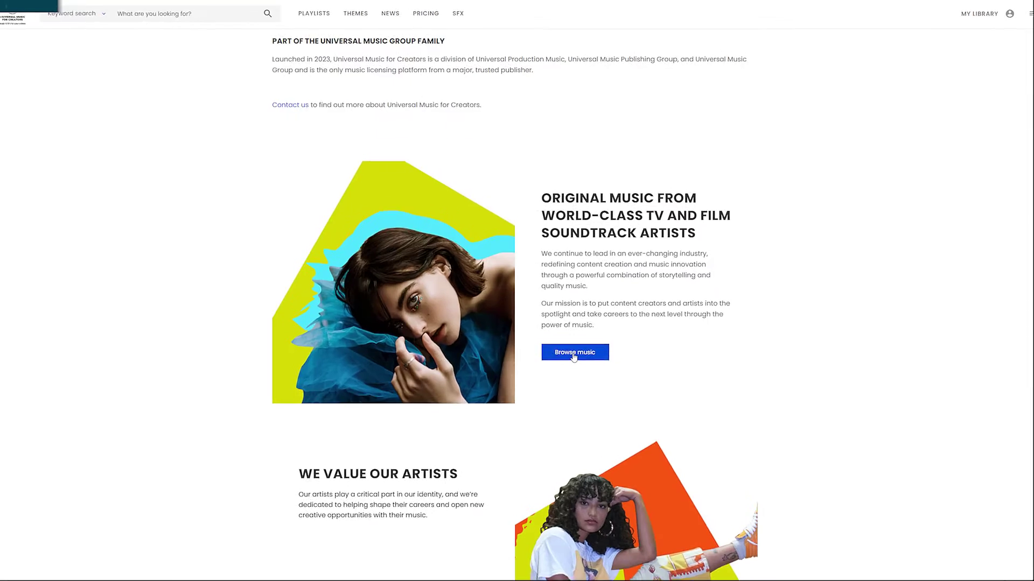
click(576, 364)
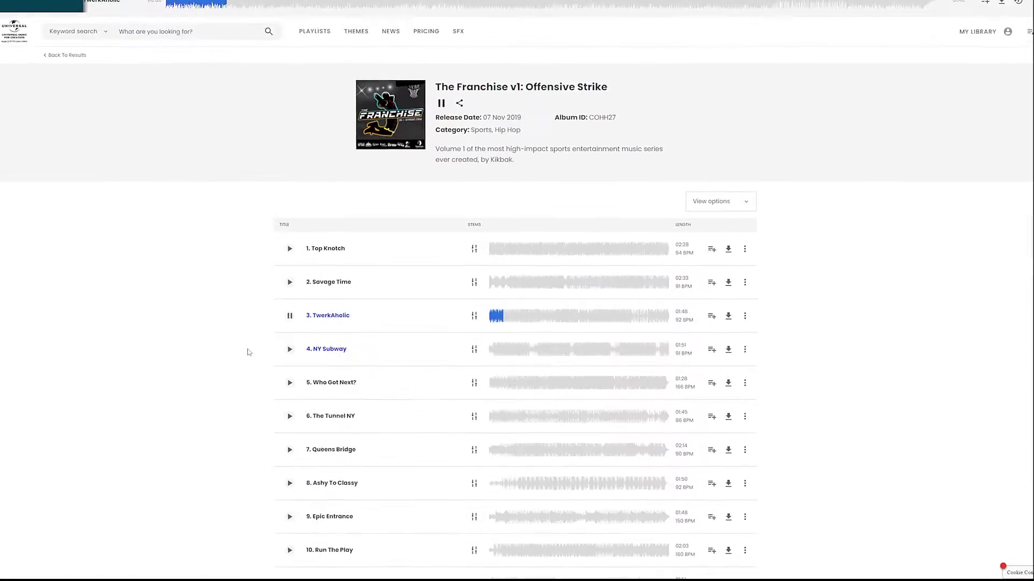
click(272, 330)
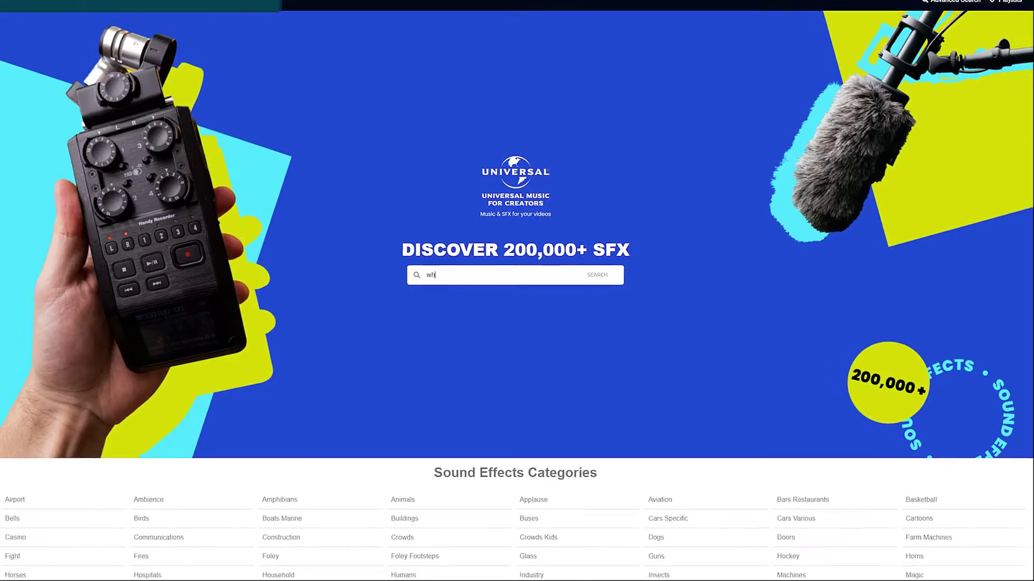
text(oosh)
key(Return)
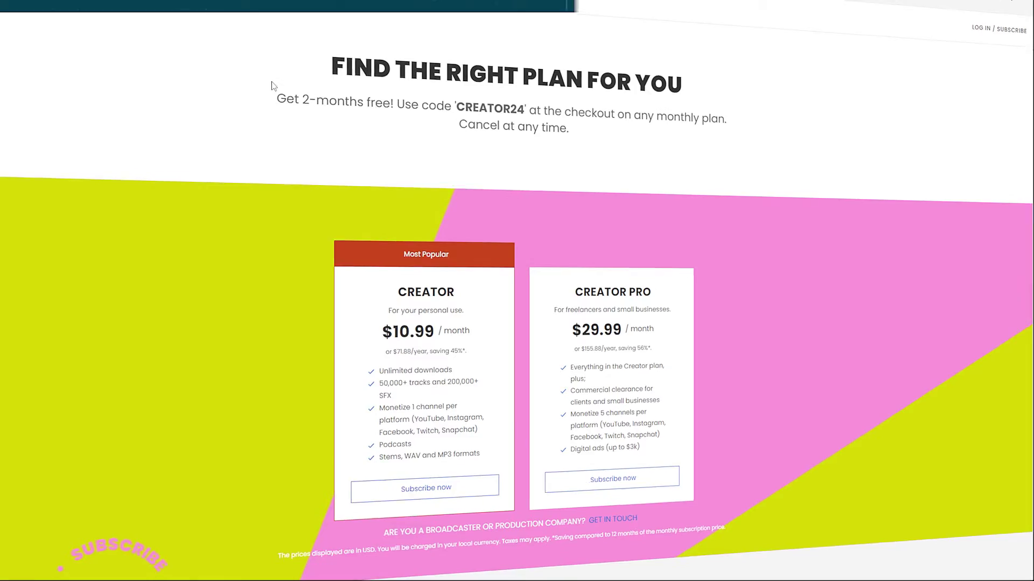
scroll(487, 117, down, 10)
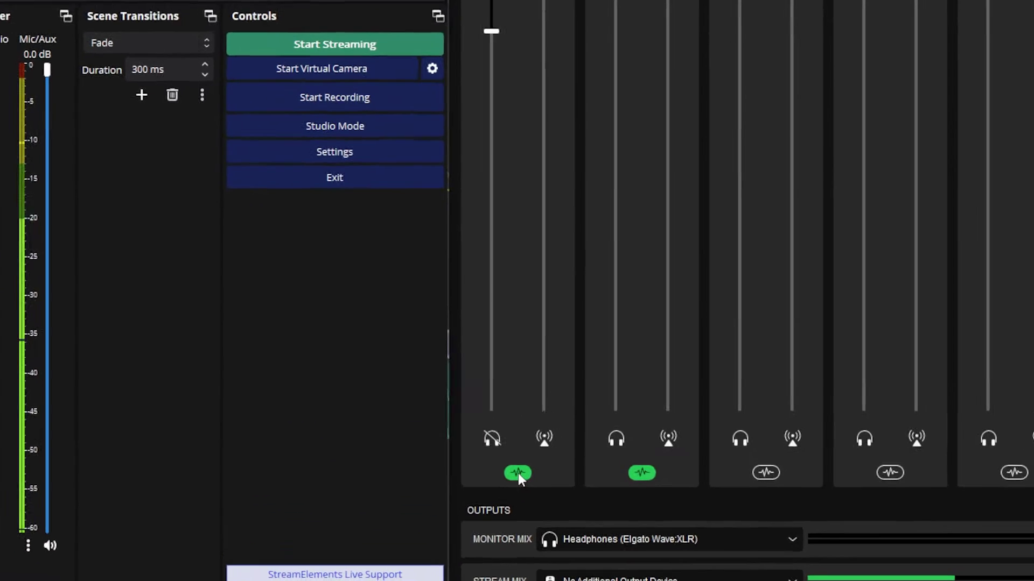
Add Elgato EQ as the mic channel's third effect and show its saved presets like Podcast
click(557, 527)
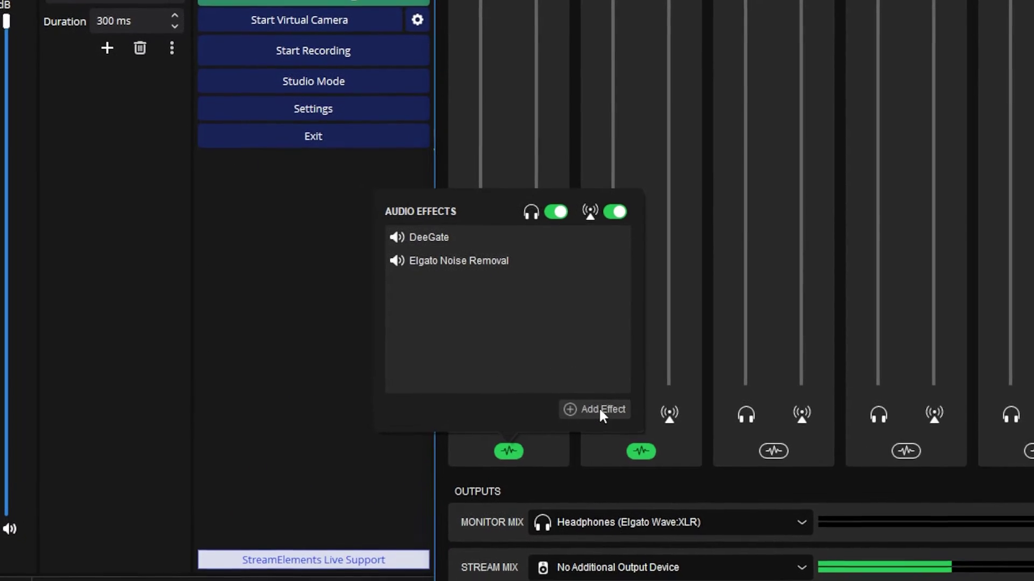
click(597, 417)
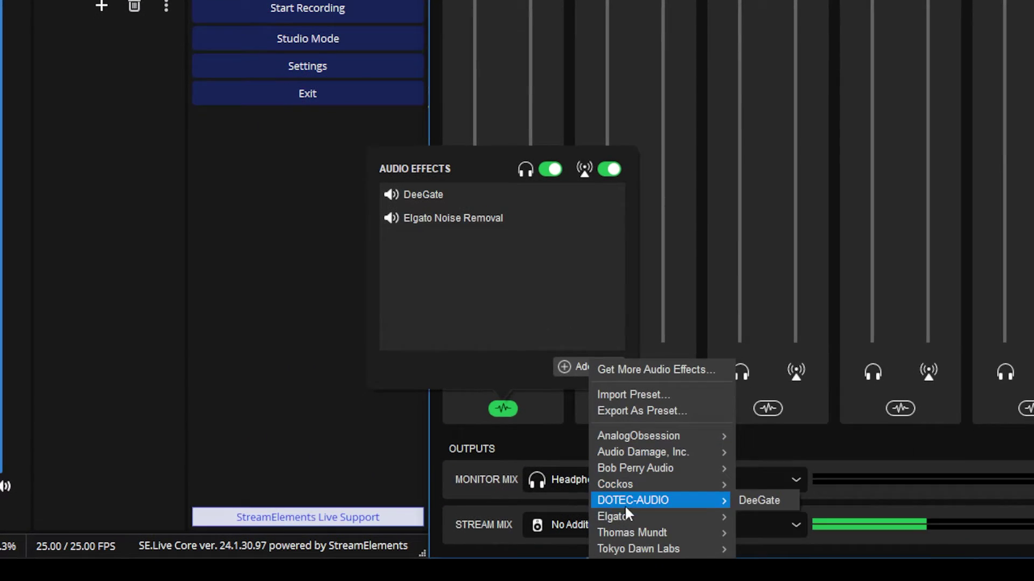
click(796, 534)
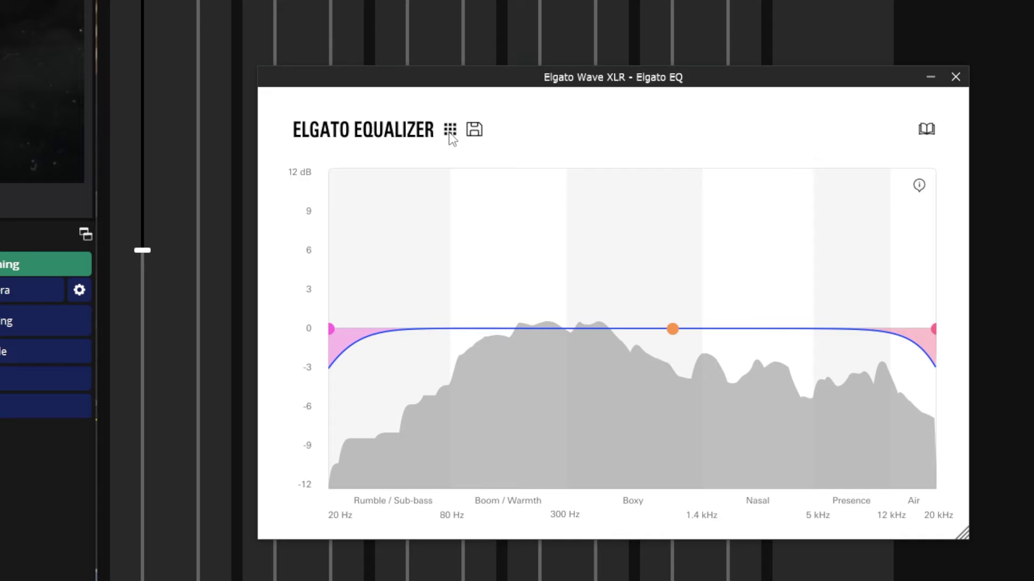
click(450, 131)
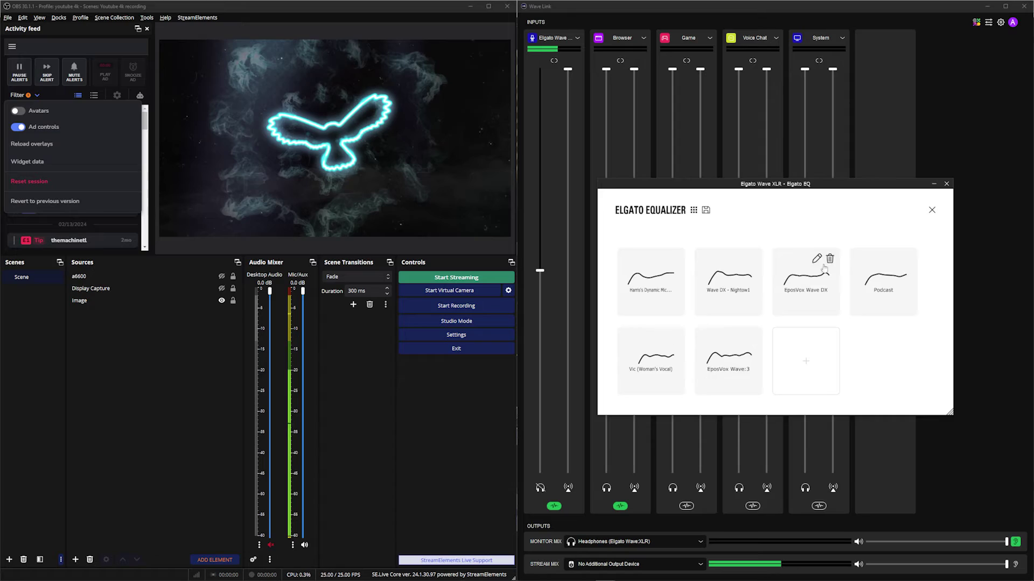
Search the Elgato Marketplace for 'equalizer', list all presets, and open the Wave DX preset
click(946, 183)
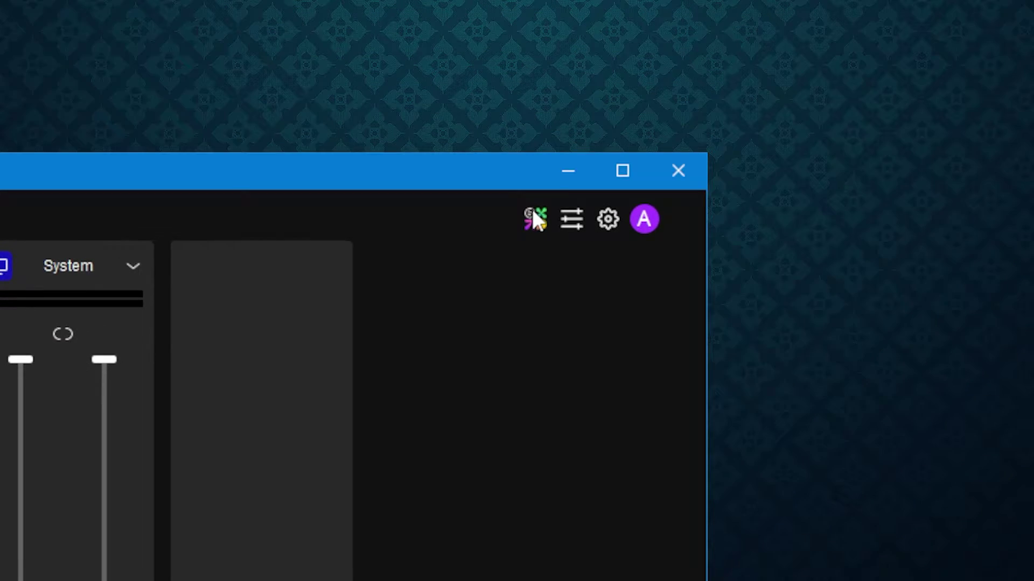
click(533, 213)
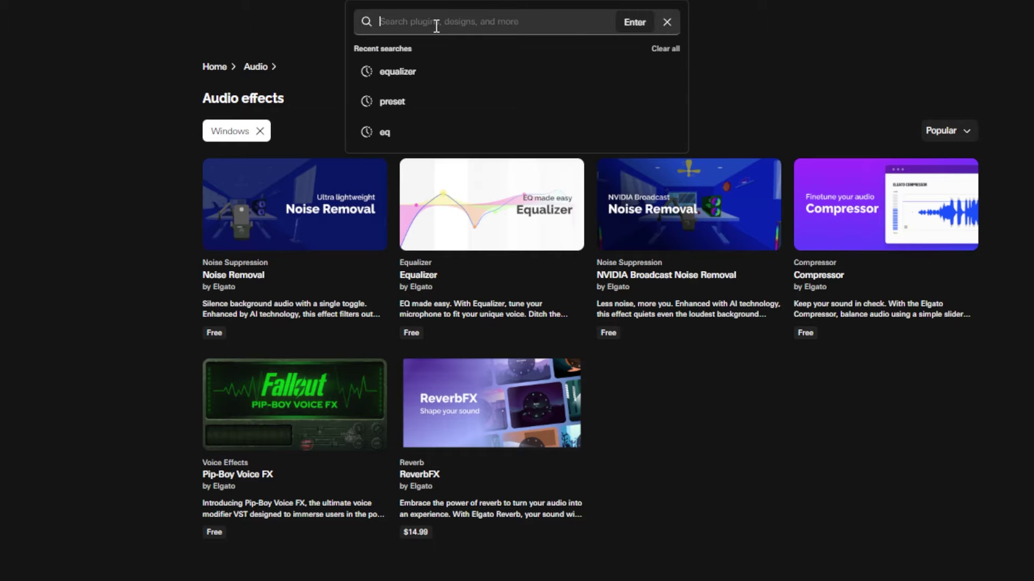
text(equalizer)
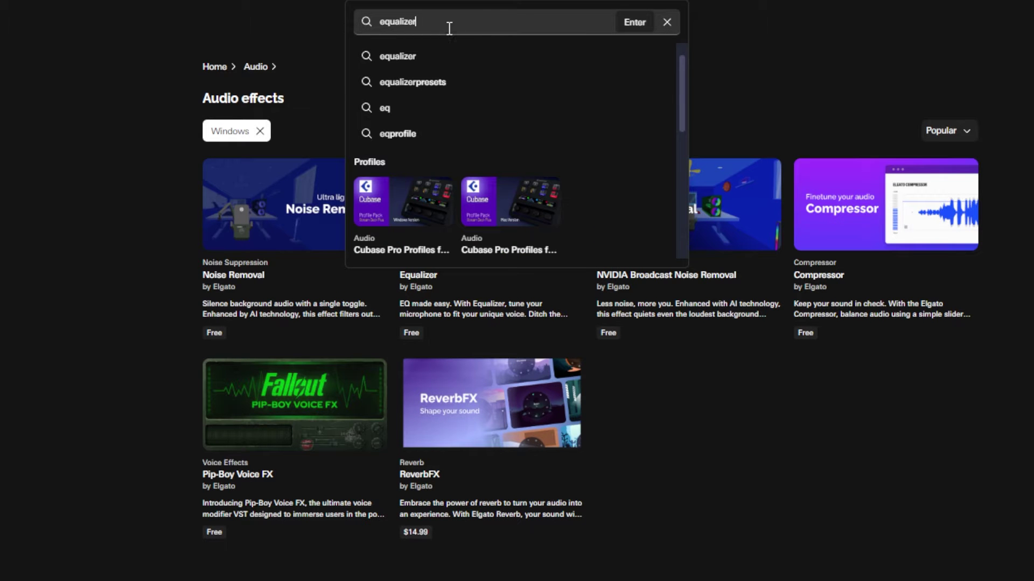
key(Return)
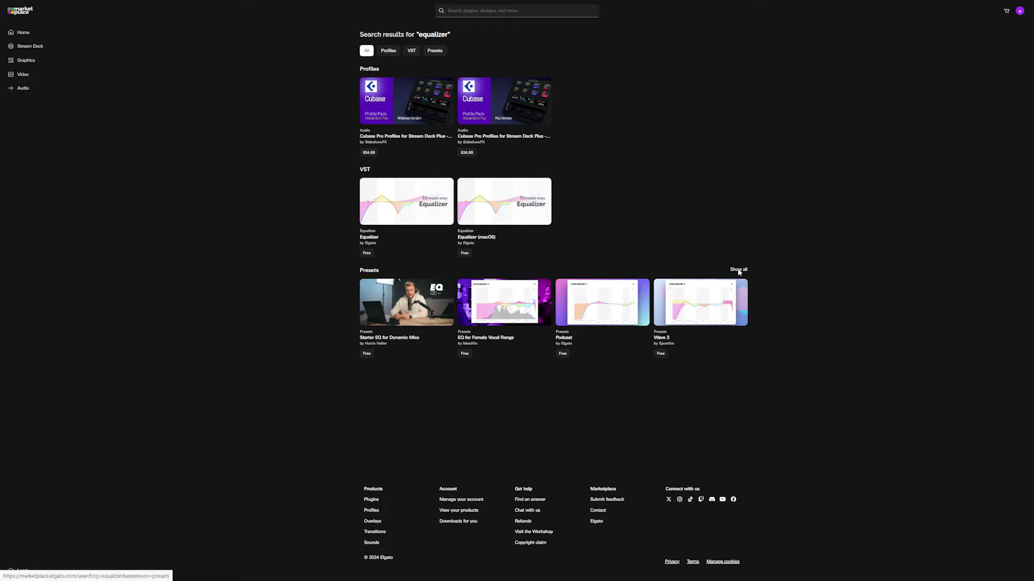
click(738, 269)
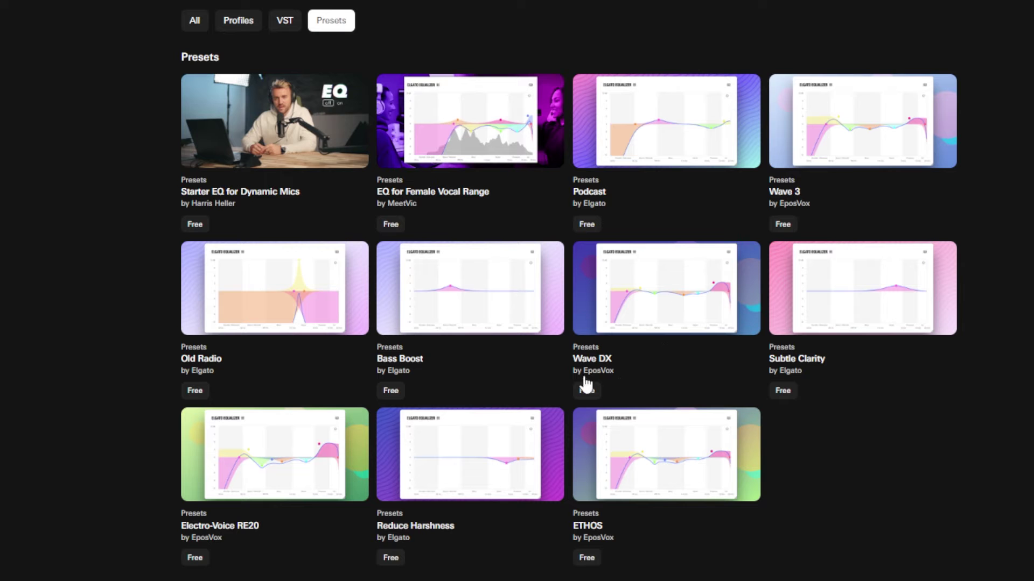
click(630, 317)
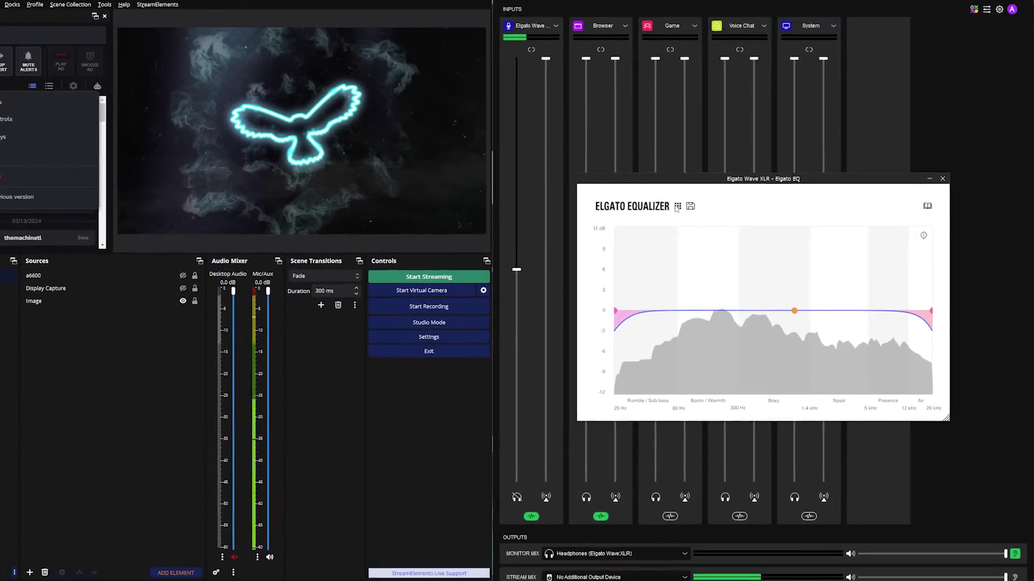
Apply the Wave DX - Night#1 preset to the mic's Elgato EQ
click(697, 205)
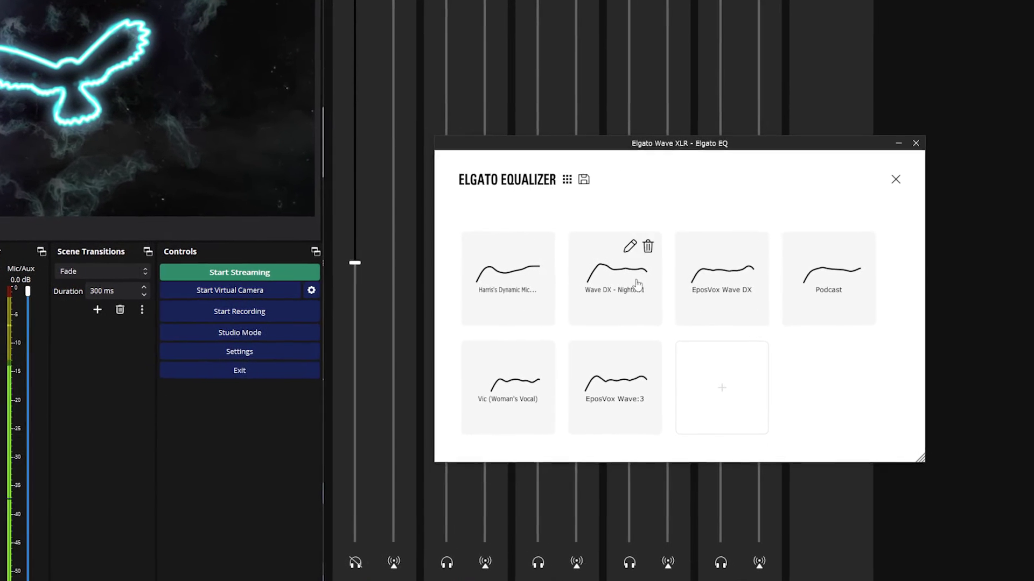
click(628, 281)
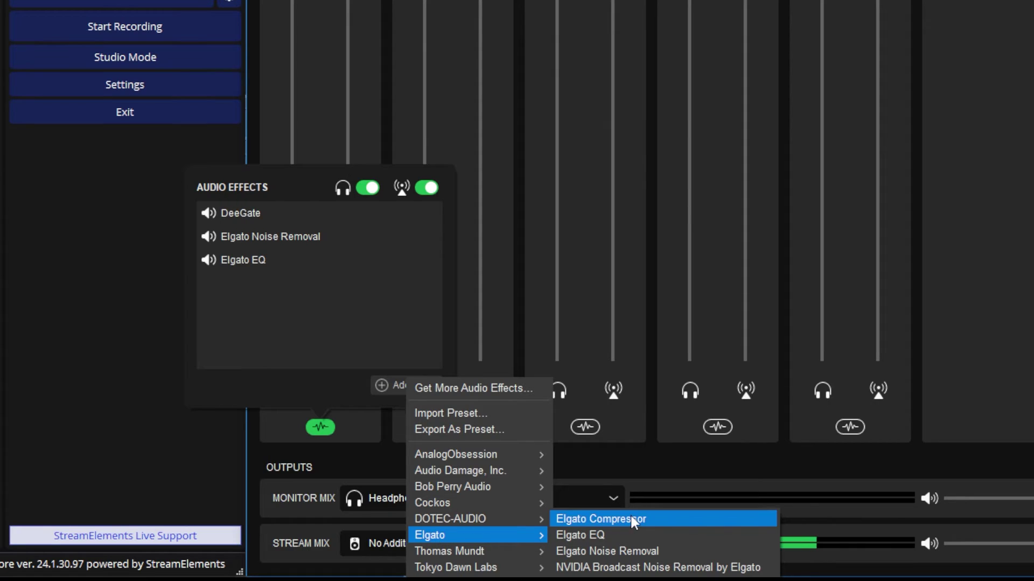
Add the RoughRider3 compressor after Elgato EQ and shorten its attack to 2 ms
mouse_move(475, 472)
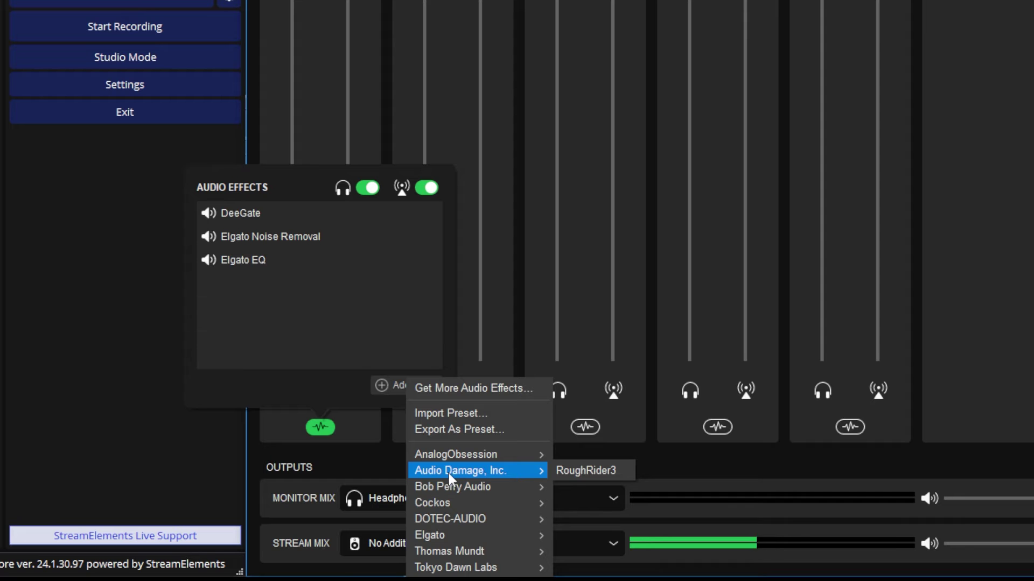
click(579, 474)
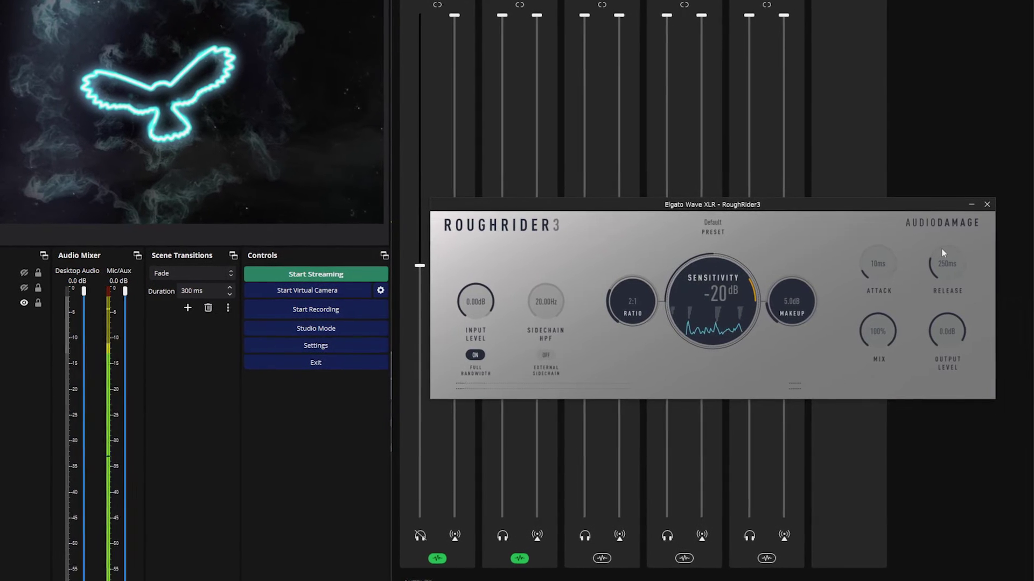
drag(863, 269, 861, 274)
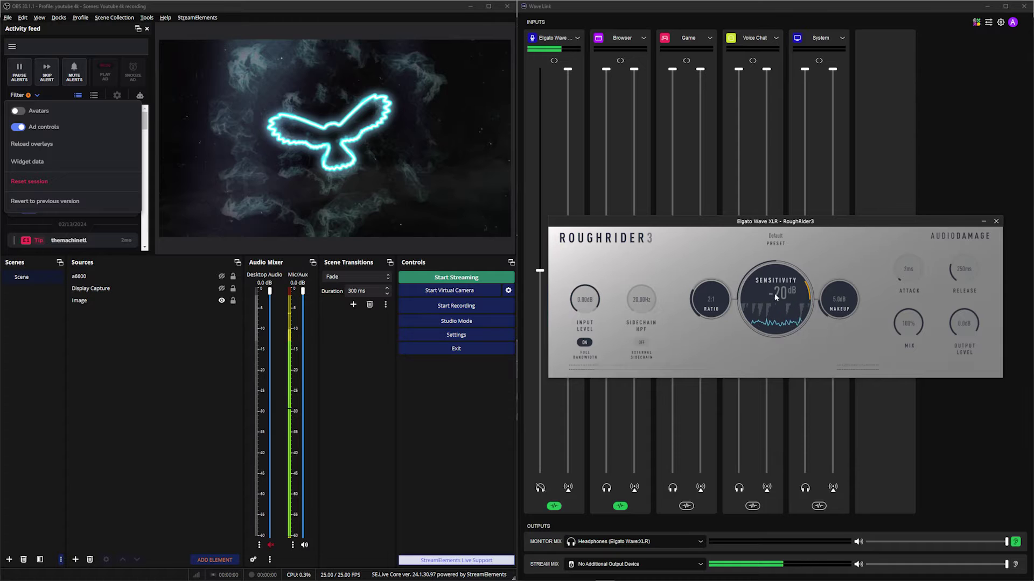
Set RoughRider3's sensitivity to -18 dB and its ratio to 4:1
scroll(775, 292, up, 2)
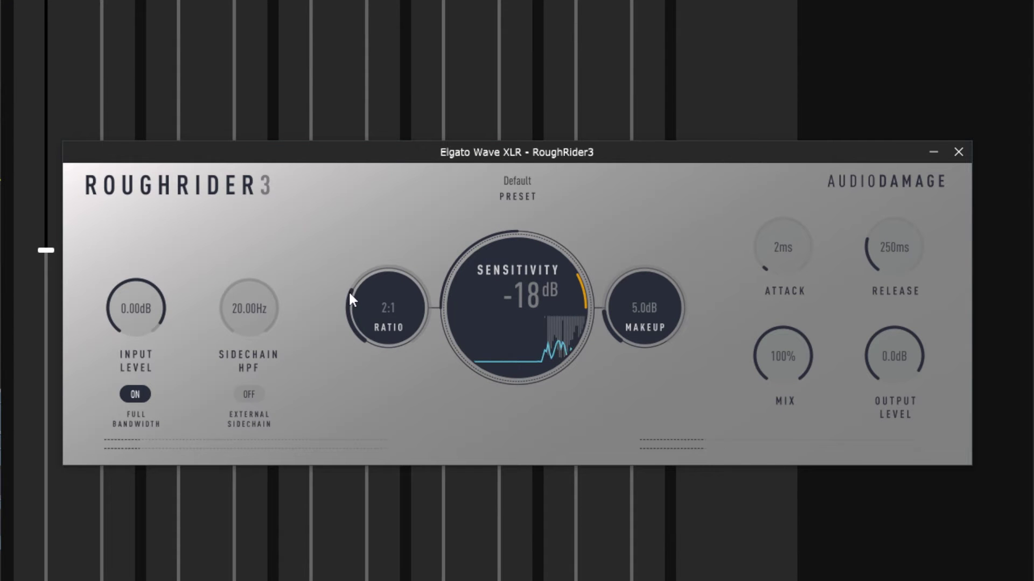
drag(349, 293, 356, 278)
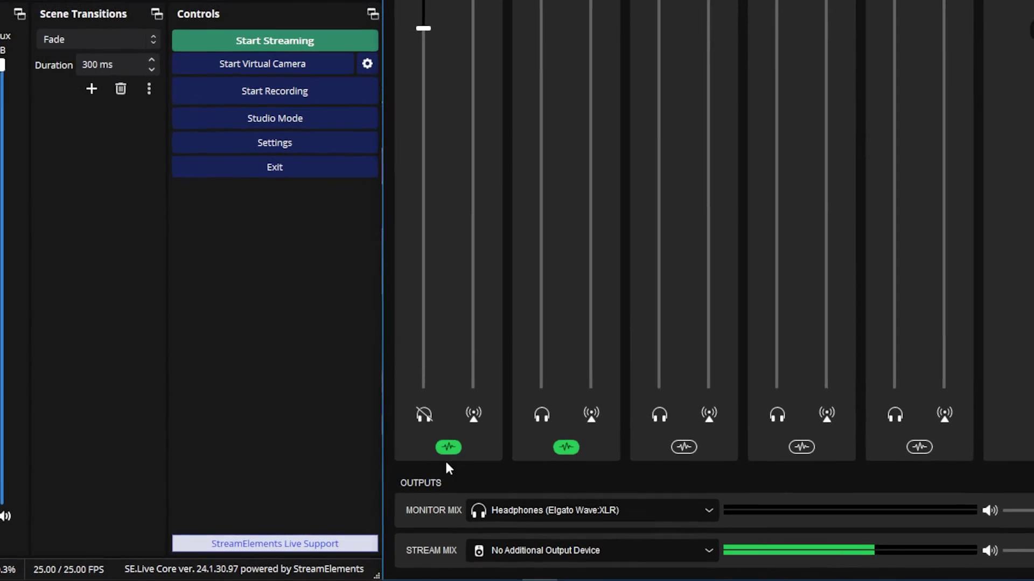
Add the AnalogObsession SweetVox de-esser after RoughRider3 and check its Process and De-Ess knobs
click(478, 464)
click(499, 386)
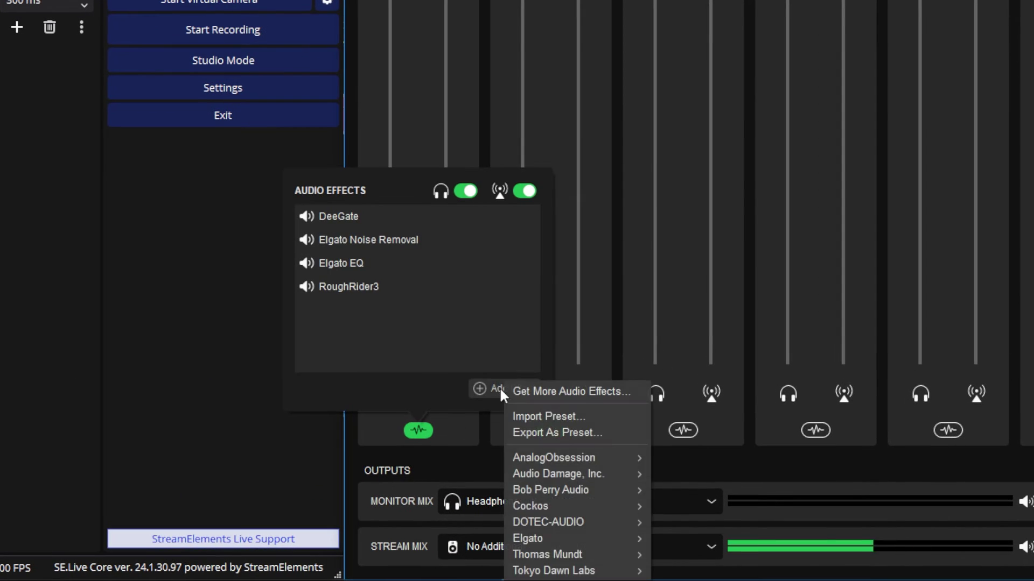
mouse_move(532, 459)
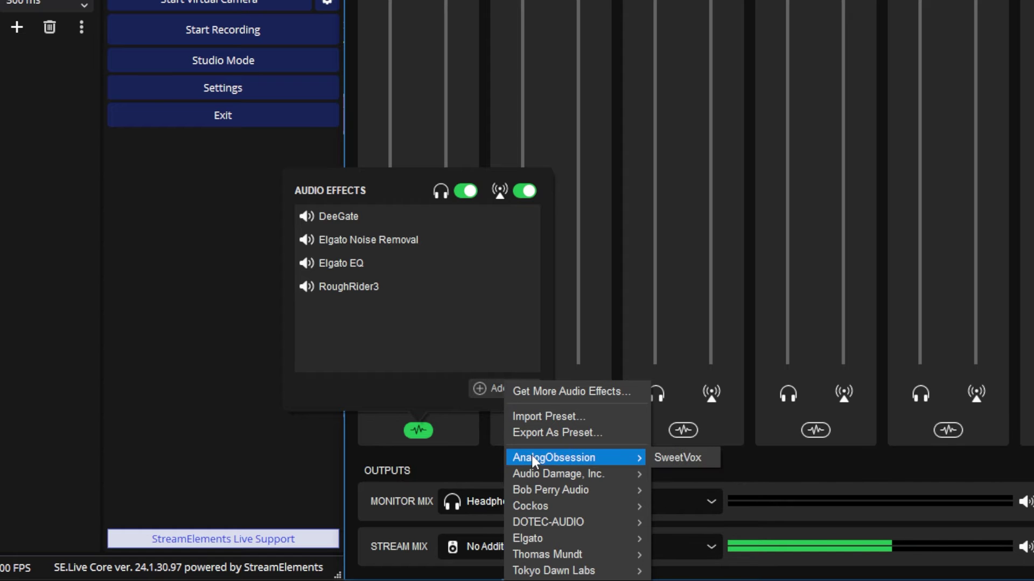
click(675, 459)
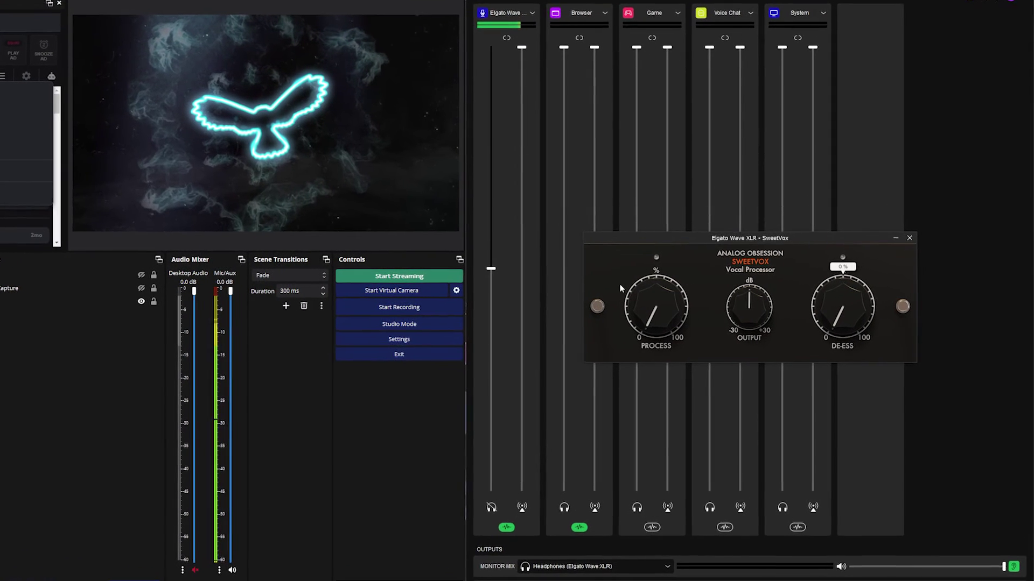
mouse_move(651, 300)
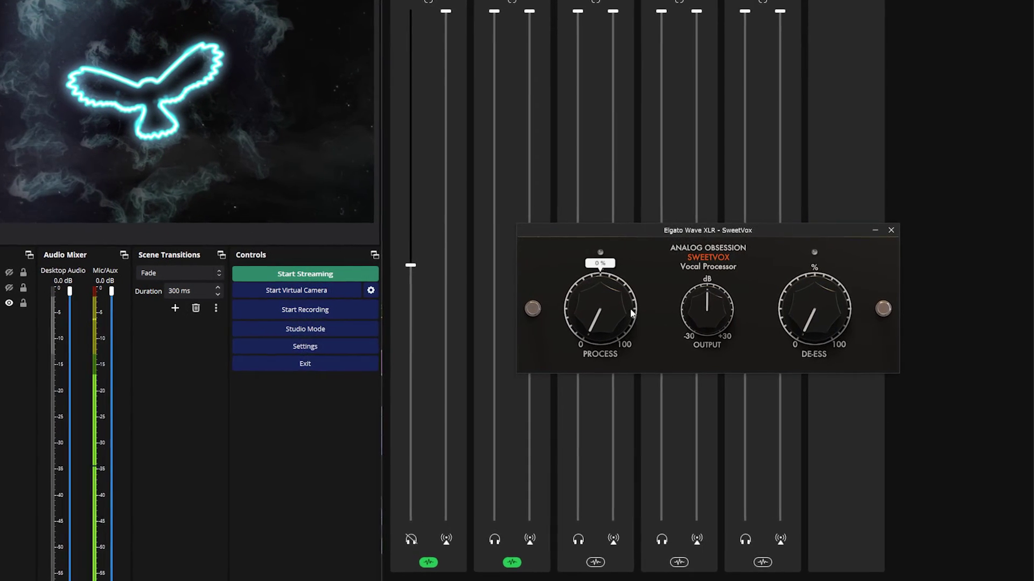
mouse_move(799, 334)
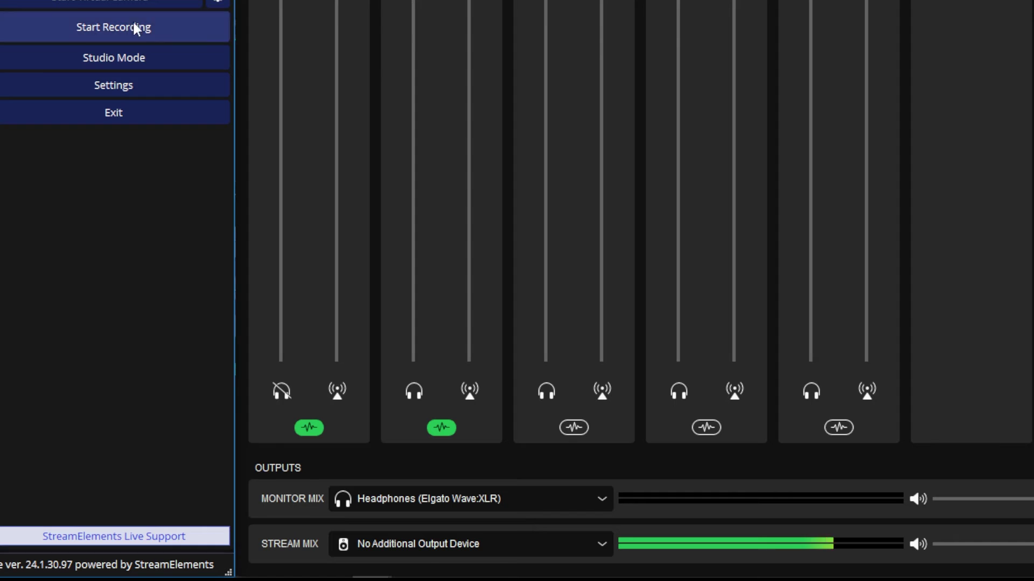
Add the Thomas Mundt LoudMax 64bit limiter at the end of the mic chain and pull its threshold down
click(301, 429)
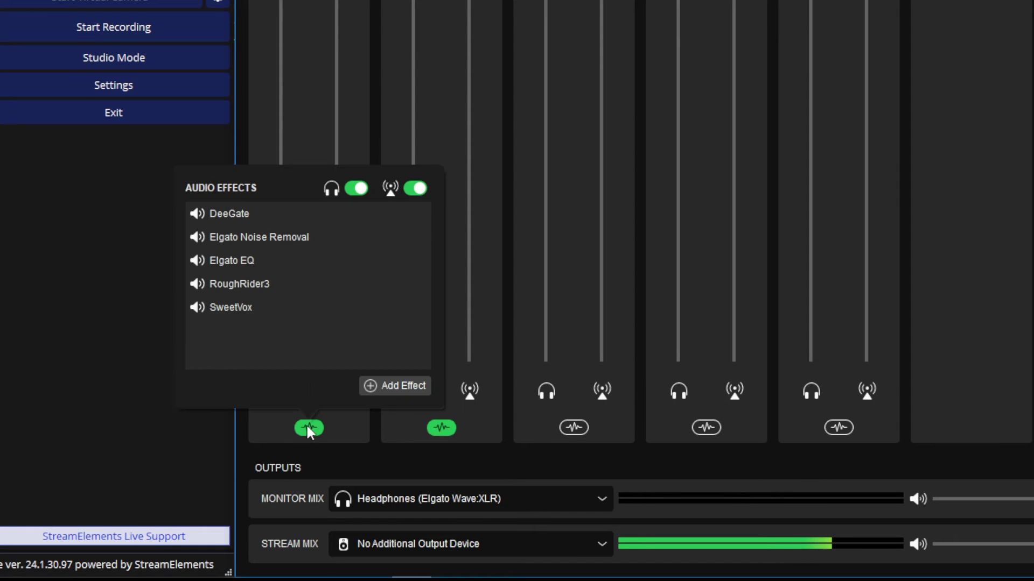
click(393, 387)
mouse_move(452, 551)
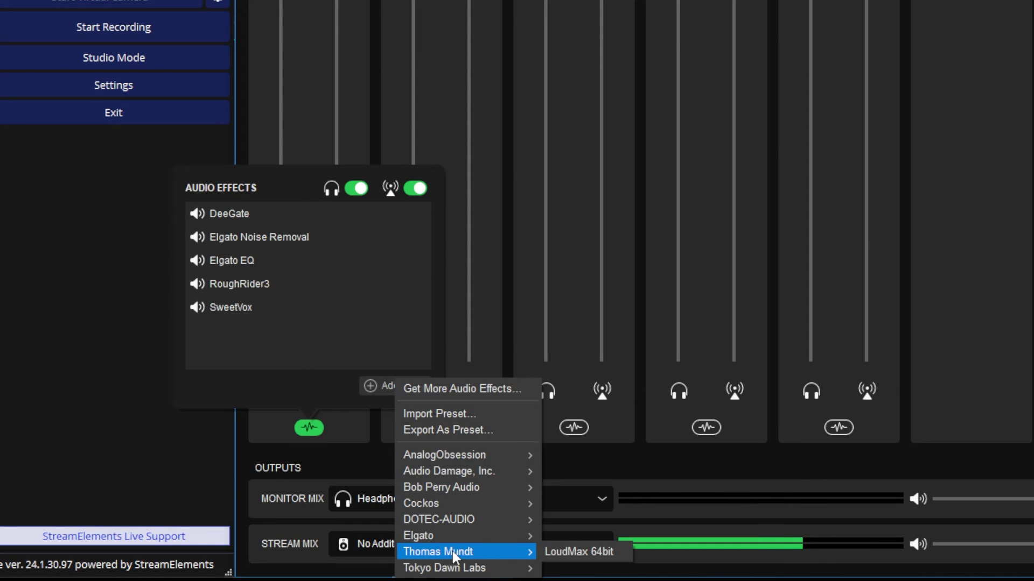
click(592, 553)
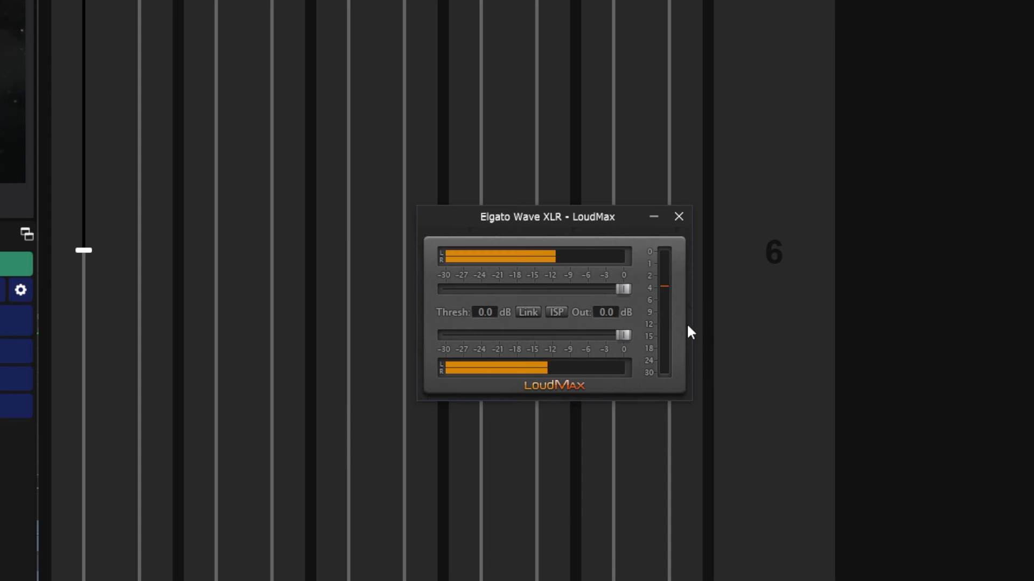
drag(624, 289, 566, 289)
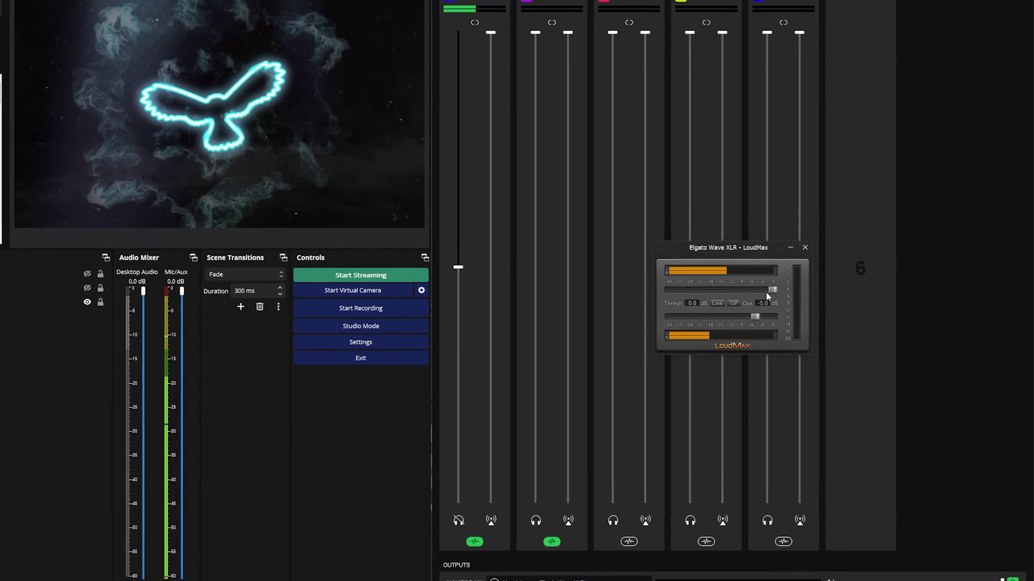
Drag the LoudMax threshold down past -8 dB, then ease it back to about -7.0 dB
click(752, 291)
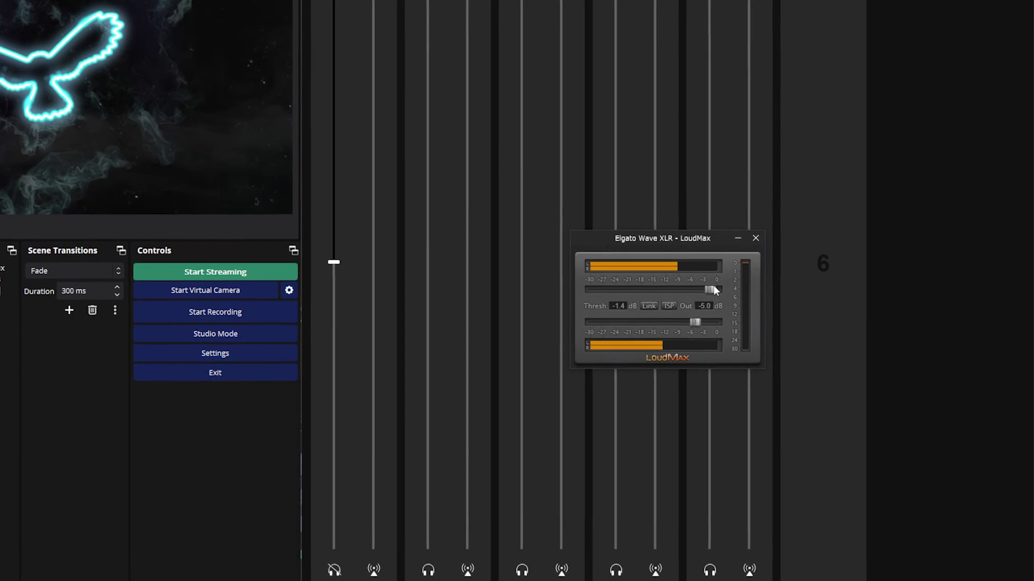
drag(725, 291, 637, 289)
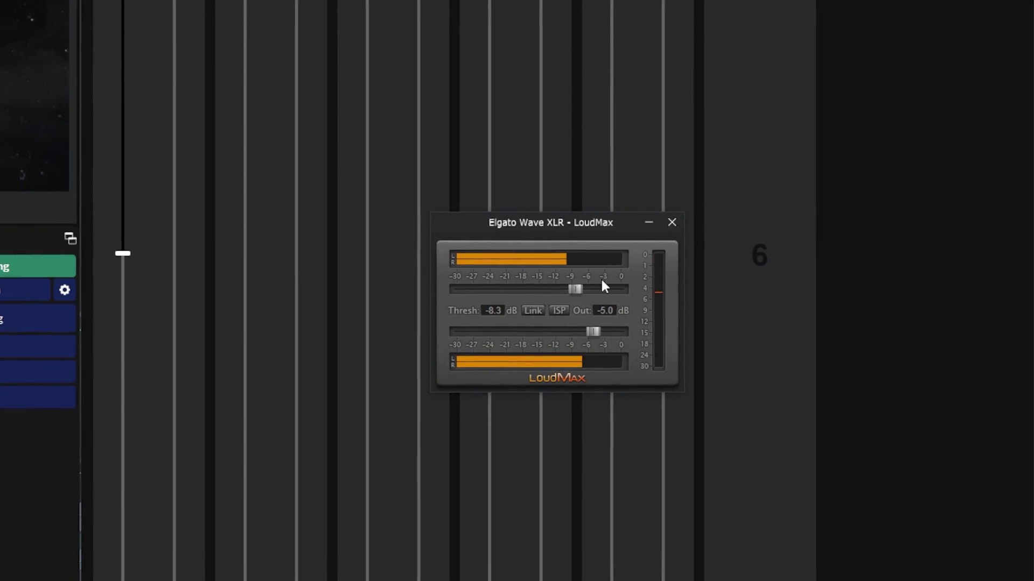
drag(565, 289, 546, 287)
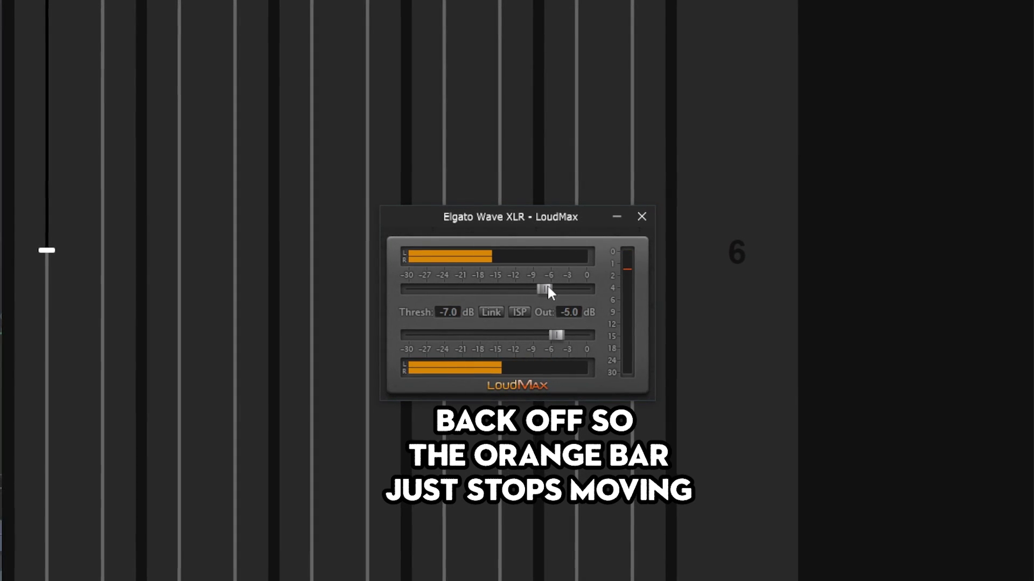